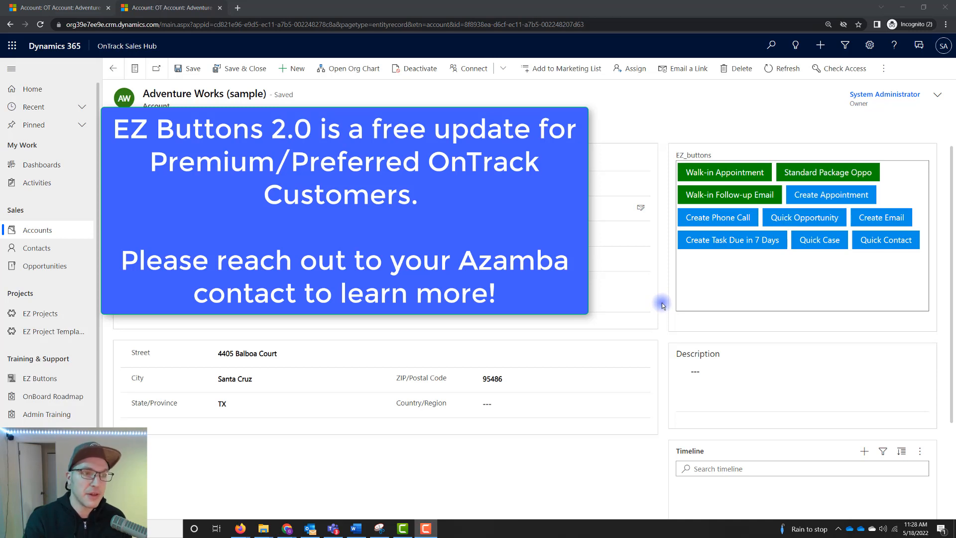
View the quick create form for a new account and close it without saving.
{"action": "left_click", "coordinate": [821, 52]}
{"action": "left_click", "coordinate": [822, 52]}
{"action": "left_click", "coordinate": [820, 50]}
{"action": "left_click", "coordinate": [845, 90]}
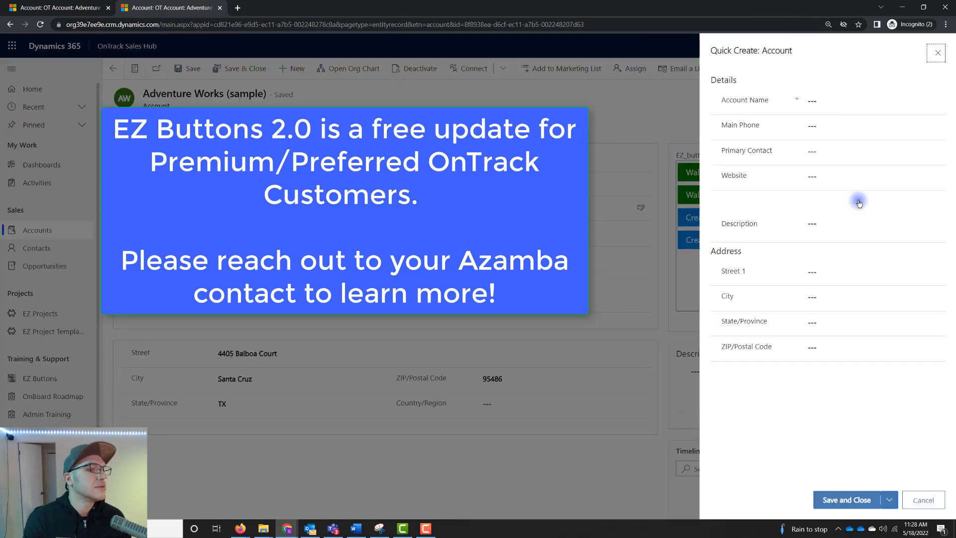
{"action": "left_click", "coordinate": [936, 53]}
Look at the Adventure Works account's related activities and the available new activity types, and return to its summary.
{"action": "left_click", "coordinate": [304, 126]}
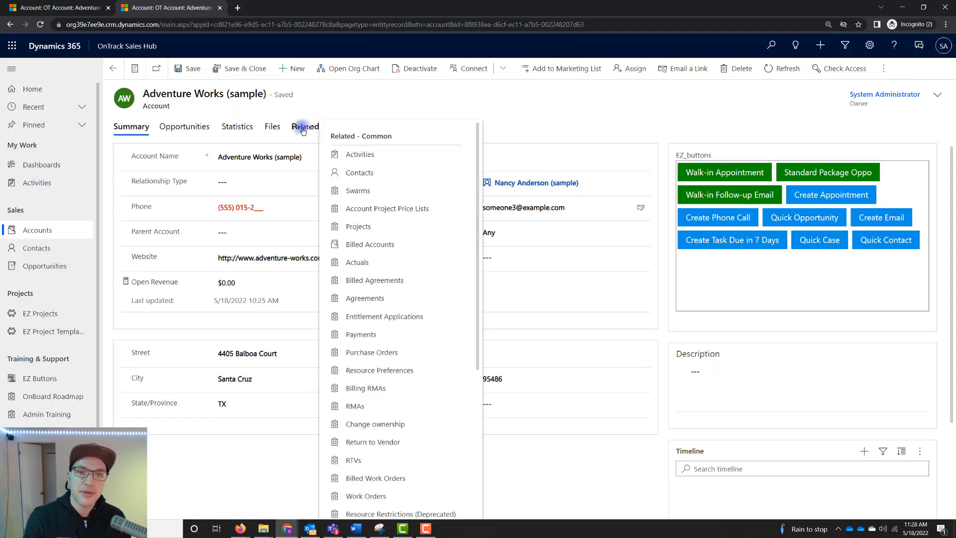
{"action": "left_click", "coordinate": [356, 154]}
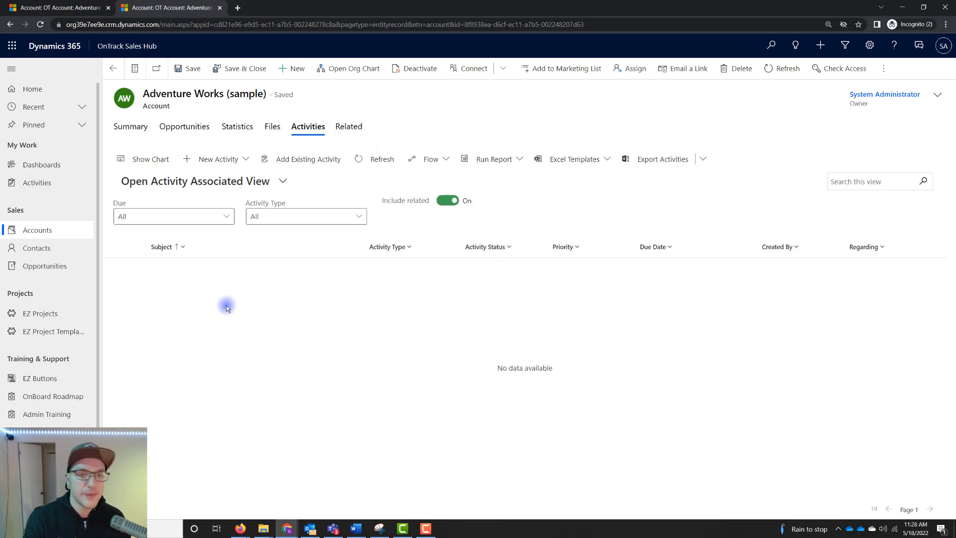
{"action": "left_click", "coordinate": [208, 160]}
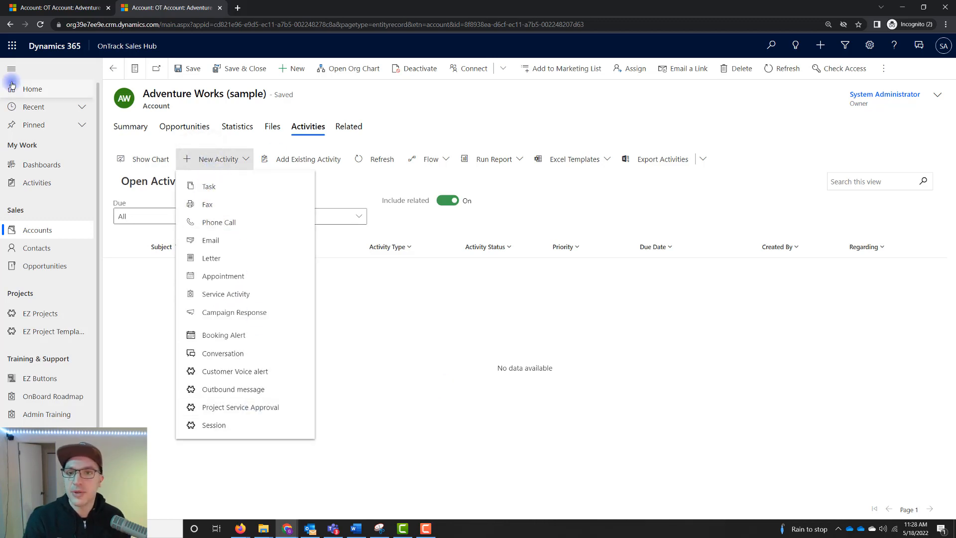
{"action": "left_click", "coordinate": [130, 127]}
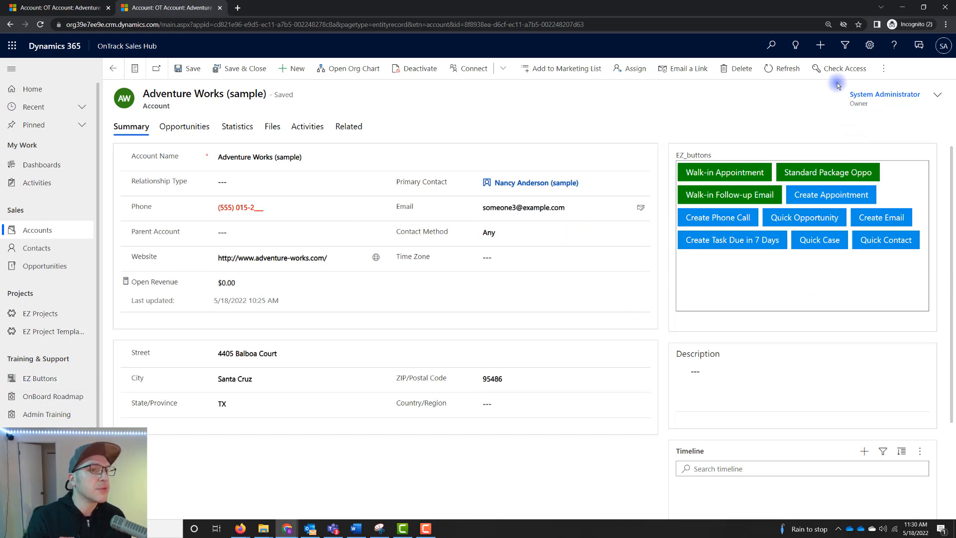
Run an Advanced Find that looks for EZ Buttons records.
{"action": "left_click", "coordinate": [845, 47]}
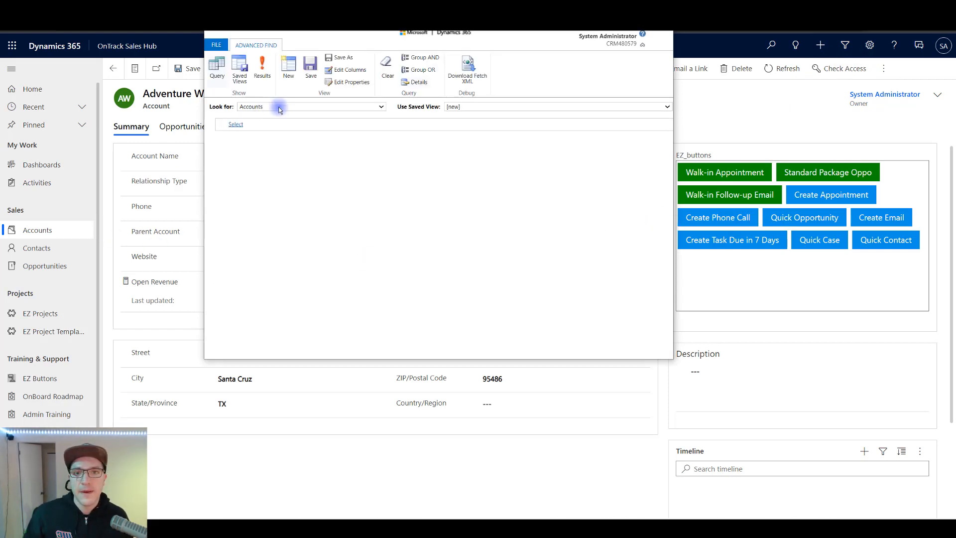
{"action": "left_click", "coordinate": [279, 107]}
{"action": "scroll", "coordinate": [289, 184], "scroll_direction": "down", "scroll_amount": 20}
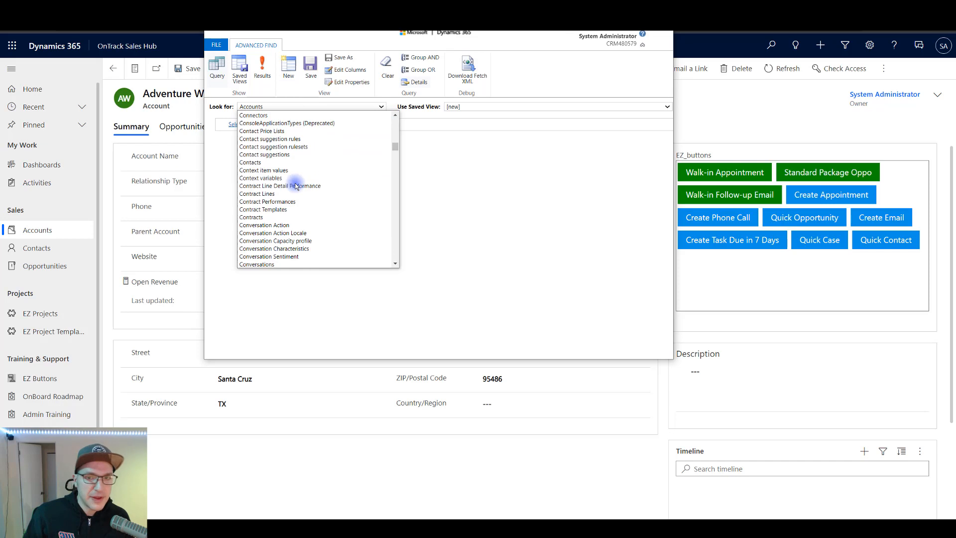
{"action": "scroll", "coordinate": [295, 184], "scroll_direction": "down", "scroll_amount": 6}
{"action": "scroll", "coordinate": [296, 183], "scroll_direction": "up", "scroll_amount": 6}
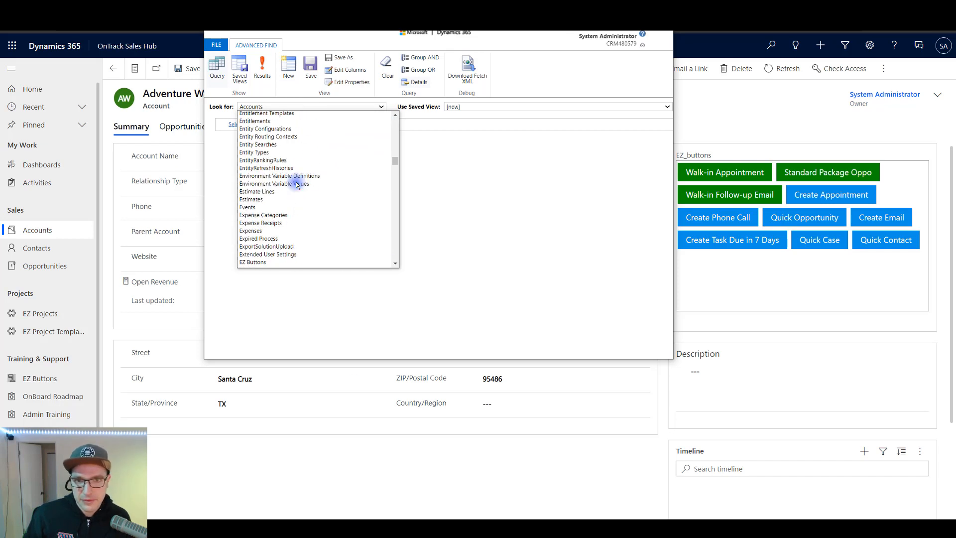
{"action": "left_click", "coordinate": [279, 262]}
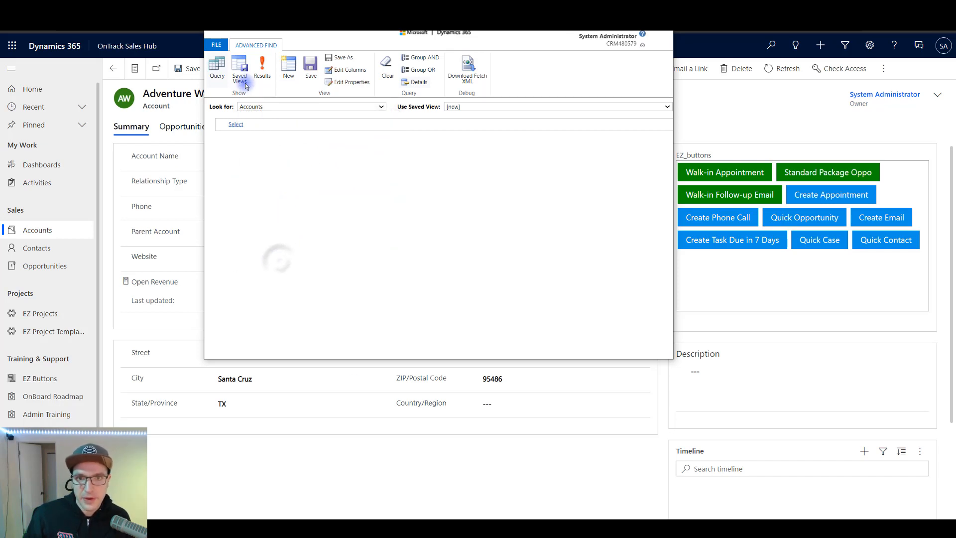
{"action": "left_click", "coordinate": [256, 70]}
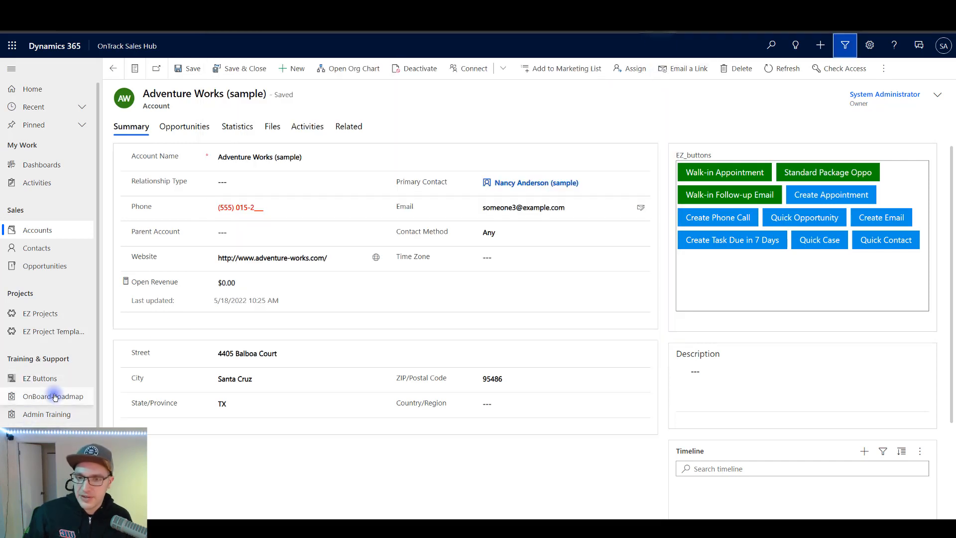
Open the Walk-in Follow-up Email record from the list of active EZ Buttons.
{"action": "left_click", "coordinate": [45, 379]}
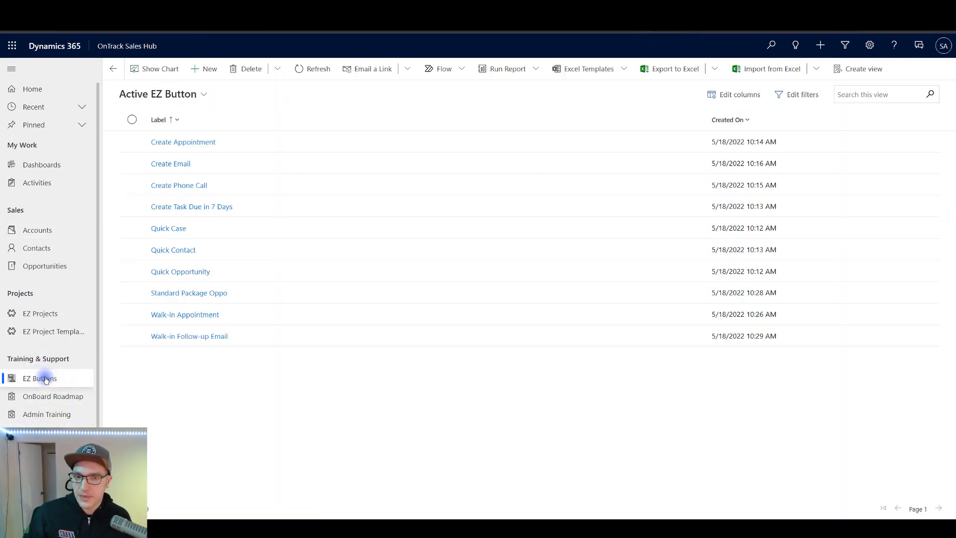
{"action": "left_click", "coordinate": [113, 69]}
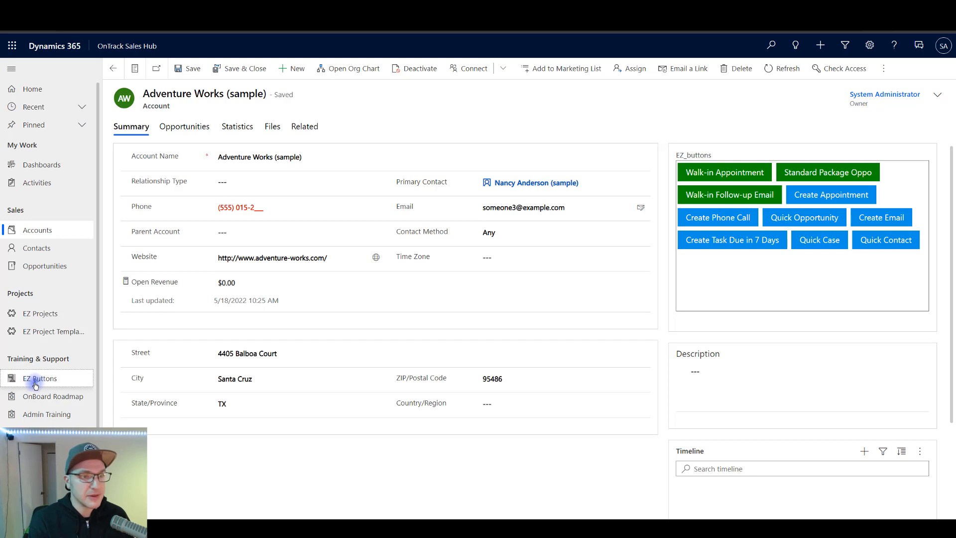
{"action": "left_click", "coordinate": [59, 379]}
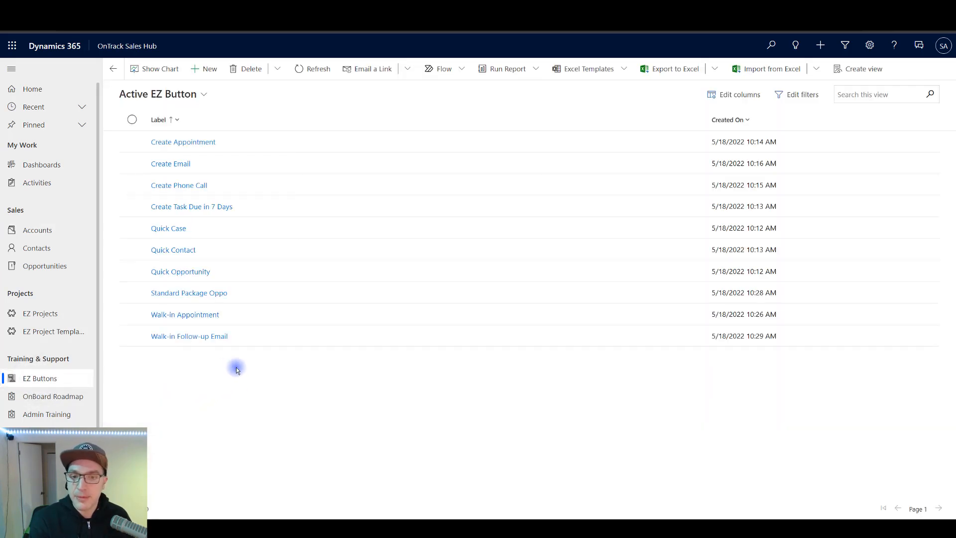
{"action": "left_click", "coordinate": [193, 336]}
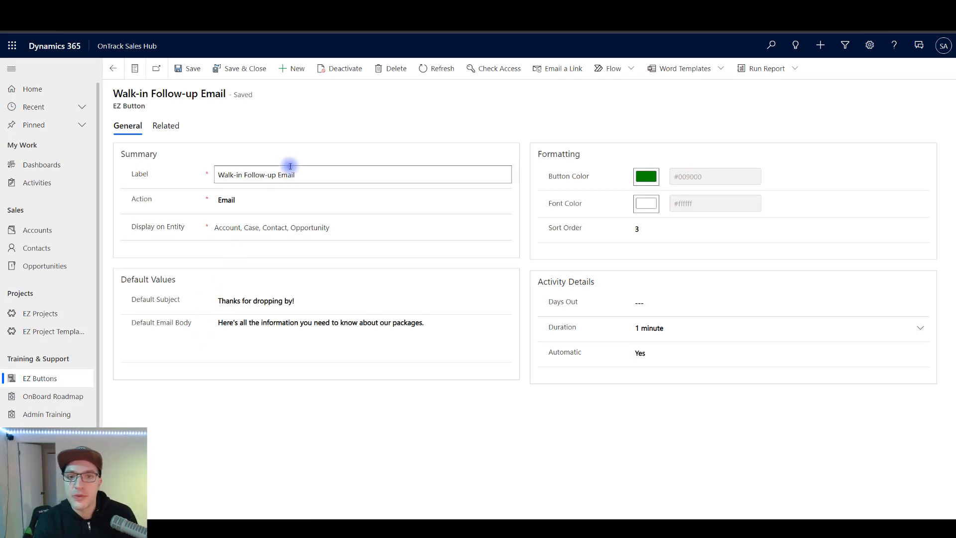
Examine the Walk-in Follow-up Email button's label and its available actions, keeping Email as the action.
{"action": "left_click", "coordinate": [318, 175]}
{"action": "left_click_drag", "start_coordinate": [131, 200], "coordinate": [234, 175]}
{"action": "left_click", "coordinate": [235, 174]}
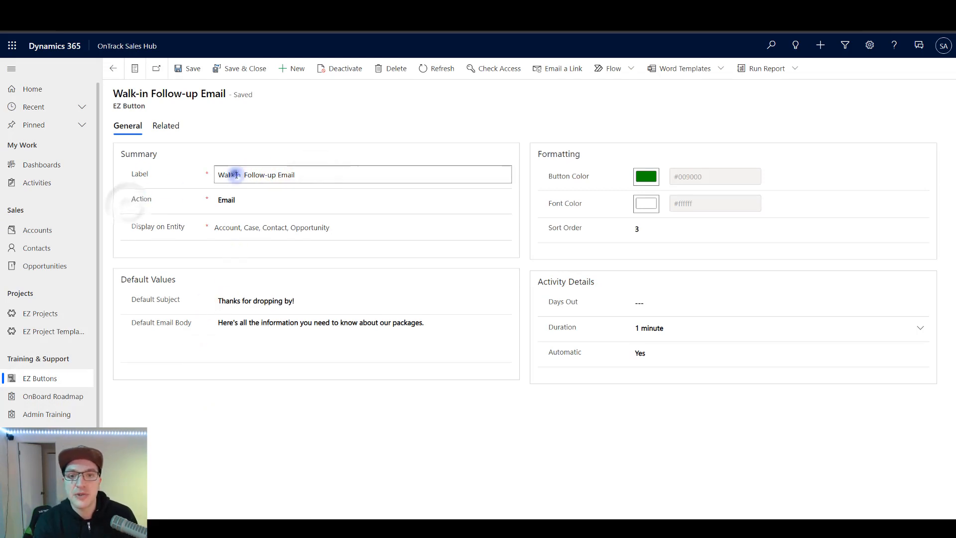
{"action": "left_click", "coordinate": [249, 174]}
{"action": "left_click", "coordinate": [282, 174]}
{"action": "left_click", "coordinate": [302, 173]}
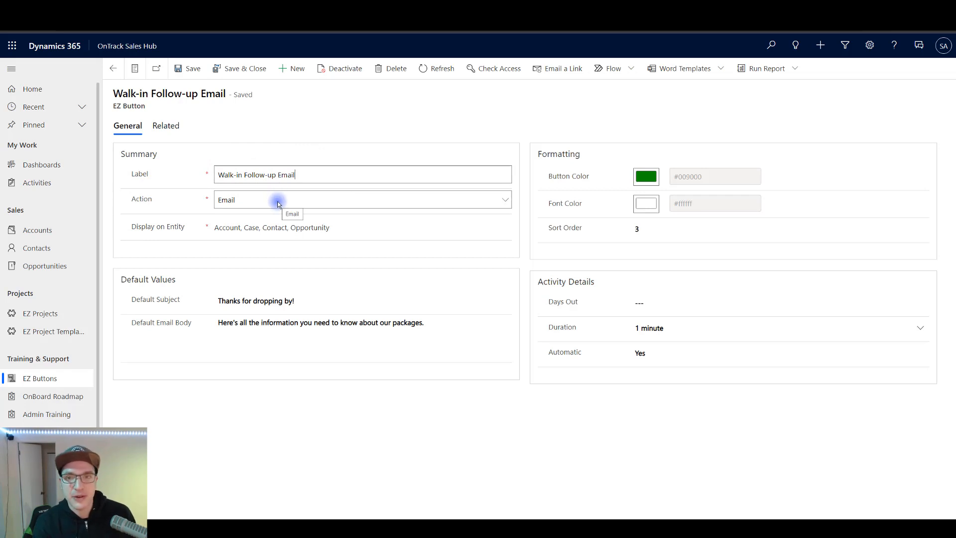
{"action": "left_click", "coordinate": [262, 202]}
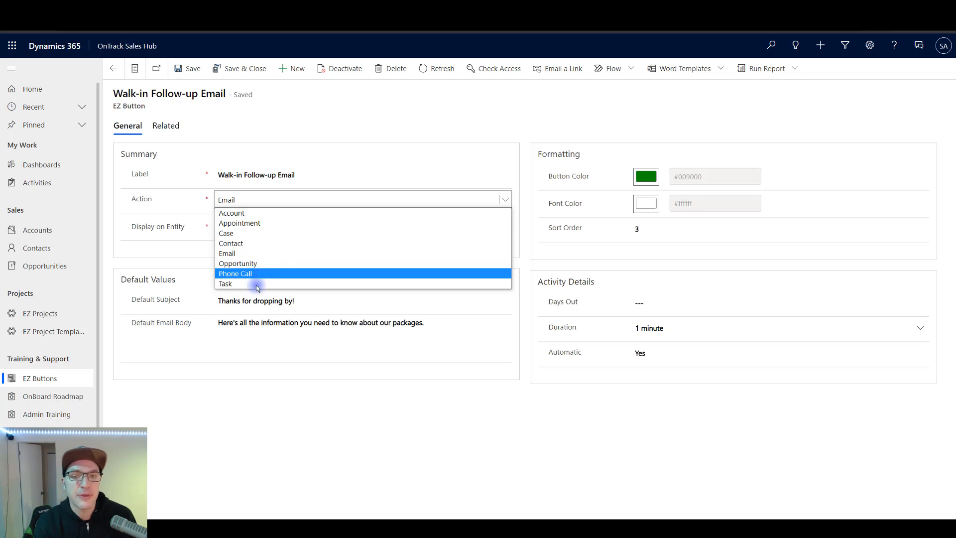
{"action": "left_click", "coordinate": [256, 256]}
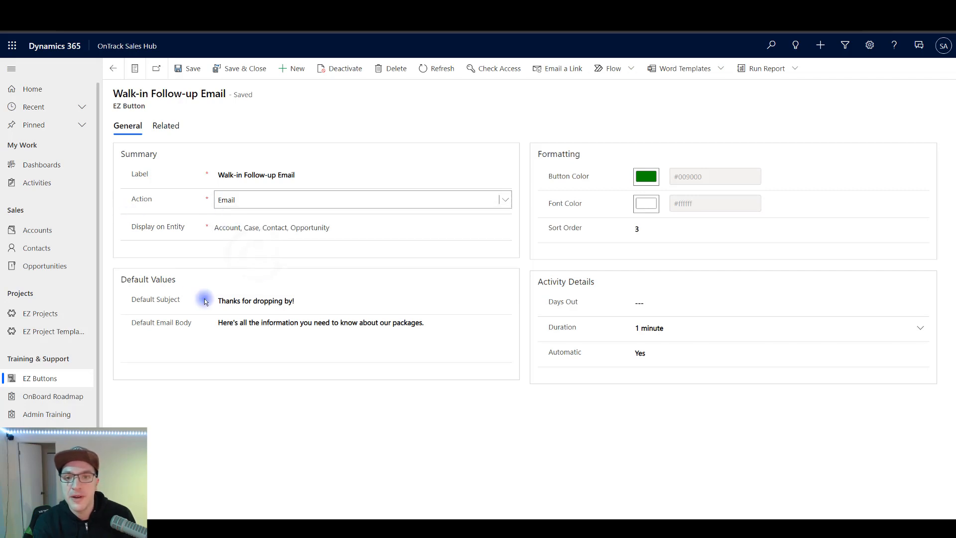
{"action": "left_click", "coordinate": [255, 239]}
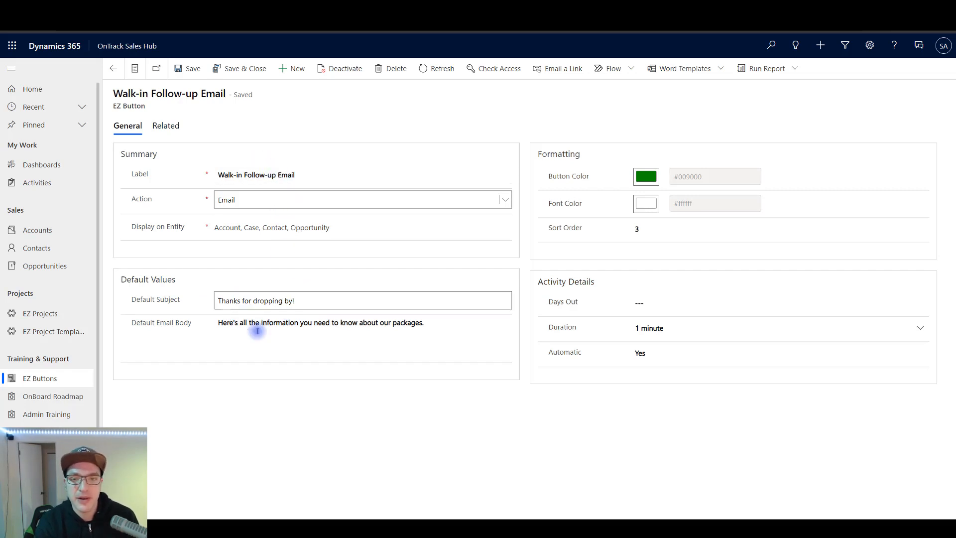
Examine the default subject and default email body of the Walk-in Follow-up Email button.
{"action": "triple_click", "coordinate": [306, 303]}
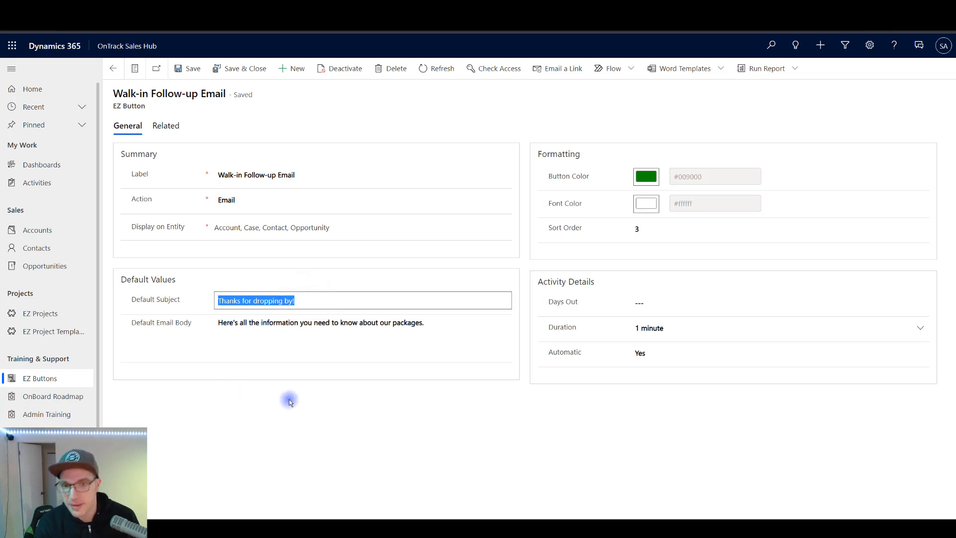
{"action": "left_click", "coordinate": [275, 326]}
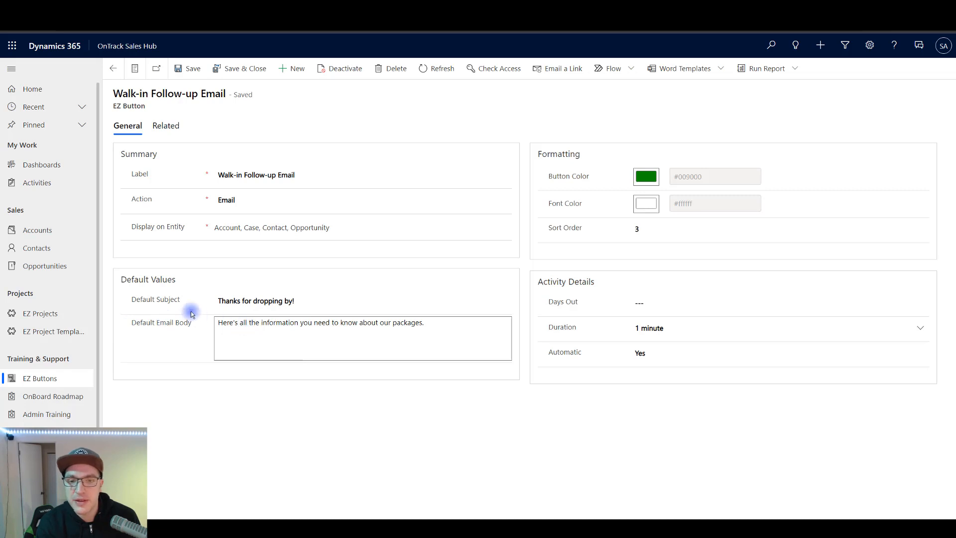
{"action": "left_click_drag", "start_coordinate": [451, 324], "coordinate": [196, 325]}
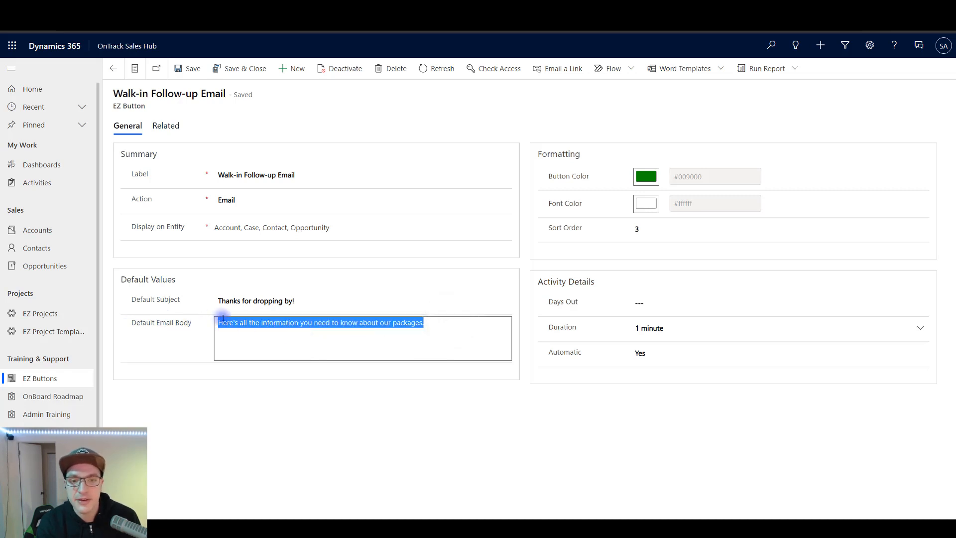
{"action": "left_click", "coordinate": [434, 326]}
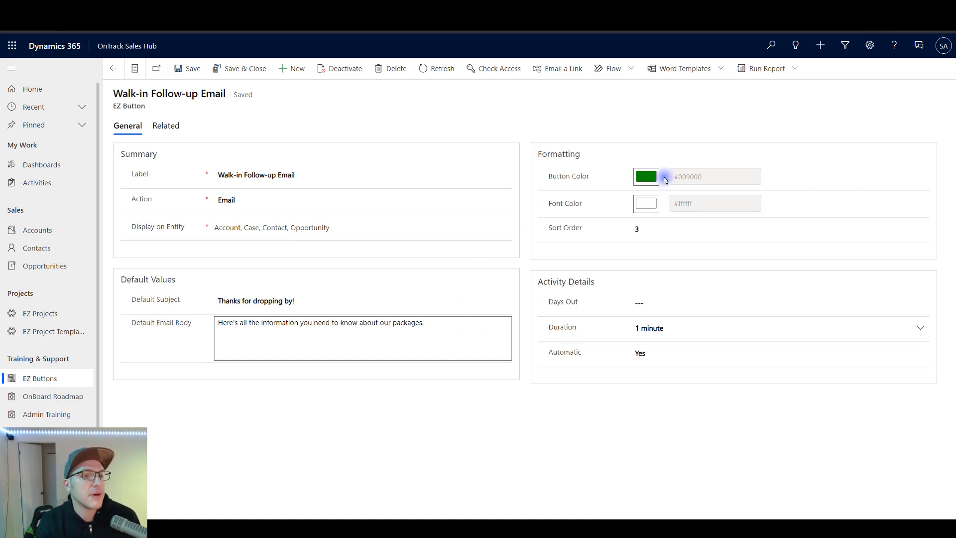
Examine the button color picker and the sort order in the button's formatting settings.
{"action": "left_click", "coordinate": [648, 180]}
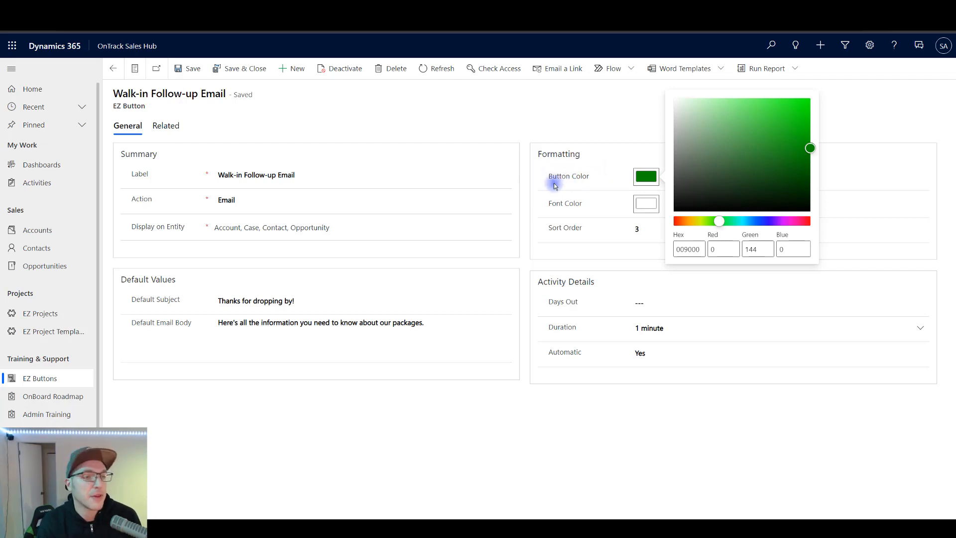
{"action": "left_click", "coordinate": [521, 230]}
{"action": "left_click", "coordinate": [656, 230]}
{"action": "left_click_drag", "start_coordinate": [655, 230], "coordinate": [628, 227]}
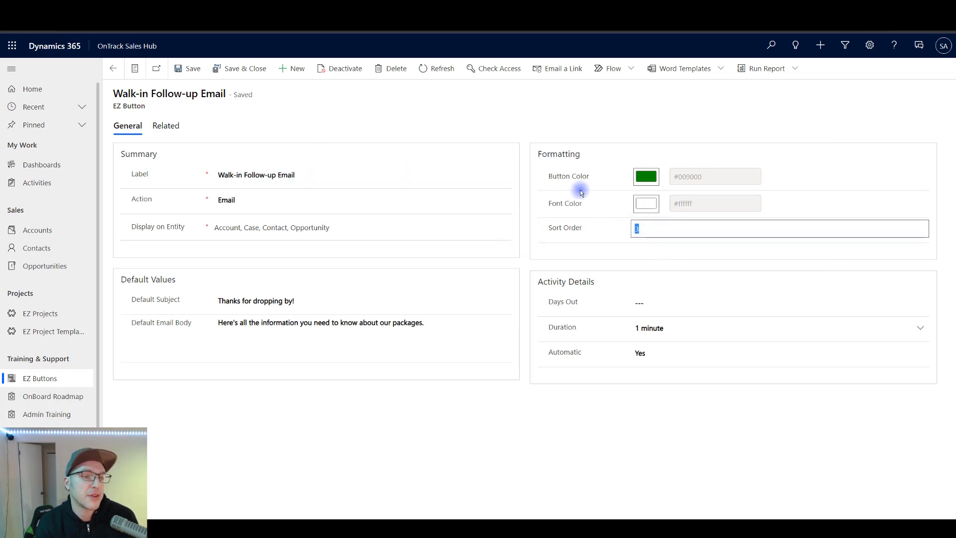
{"action": "left_click", "coordinate": [639, 227]}
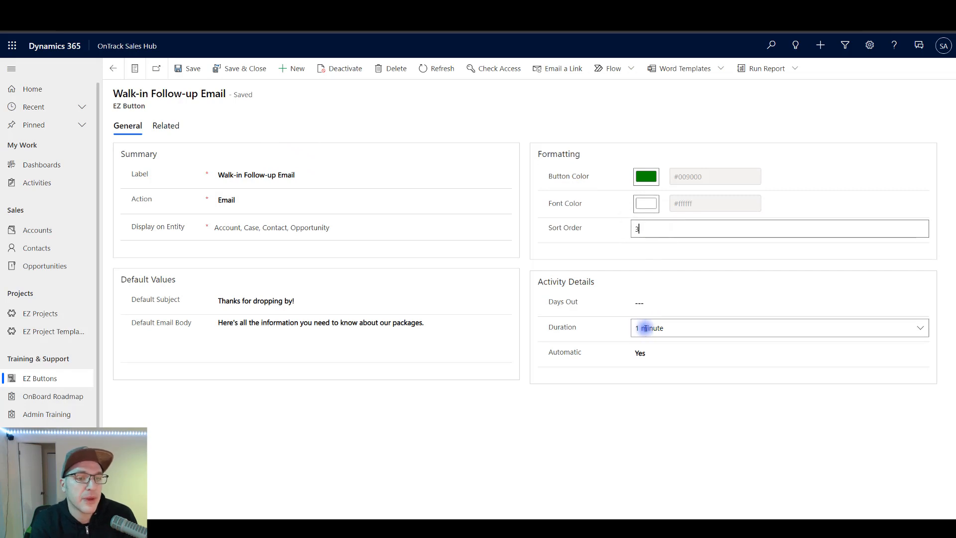
Examine the Days Out and Automatic settings in the activity details, keeping Automatic at Yes.
{"action": "left_click", "coordinate": [666, 301]}
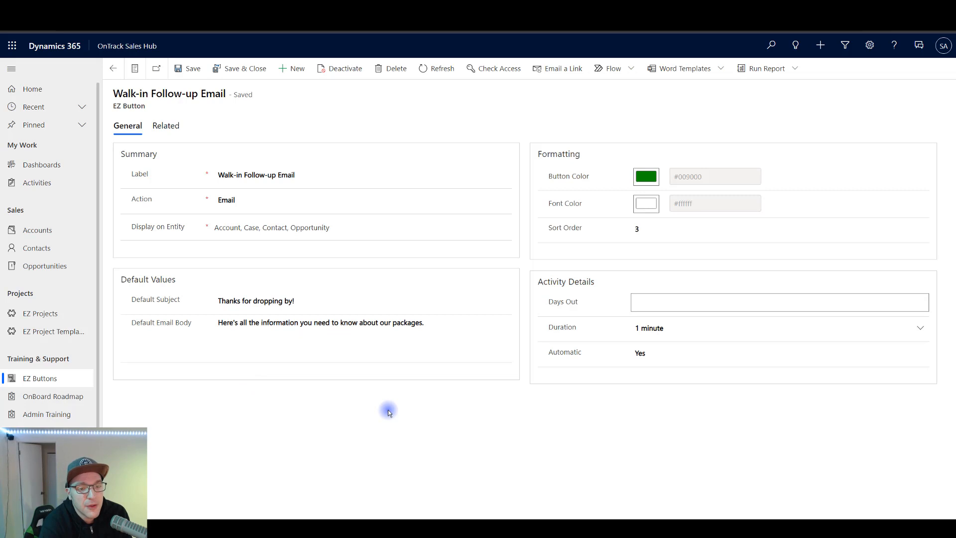
{"action": "left_click", "coordinate": [656, 352]}
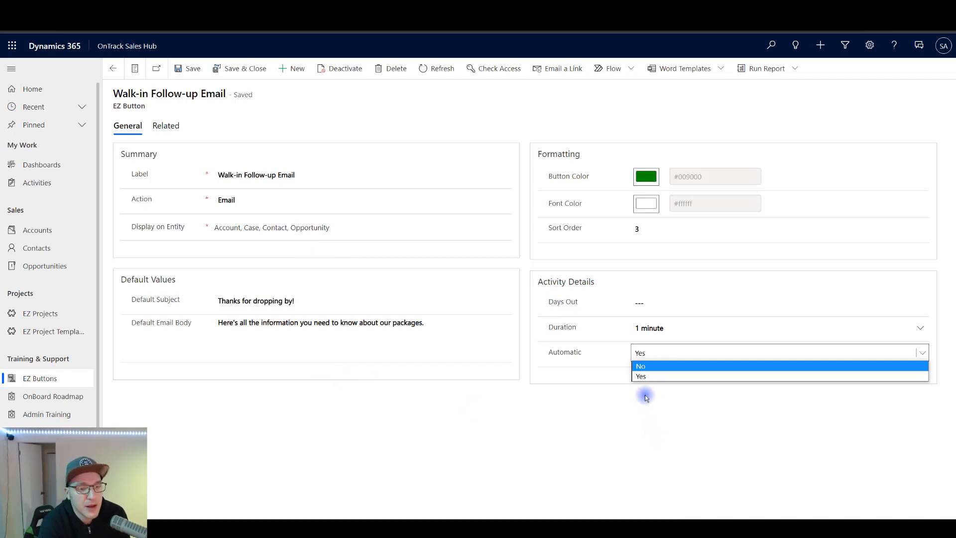
{"action": "left_click", "coordinate": [642, 379]}
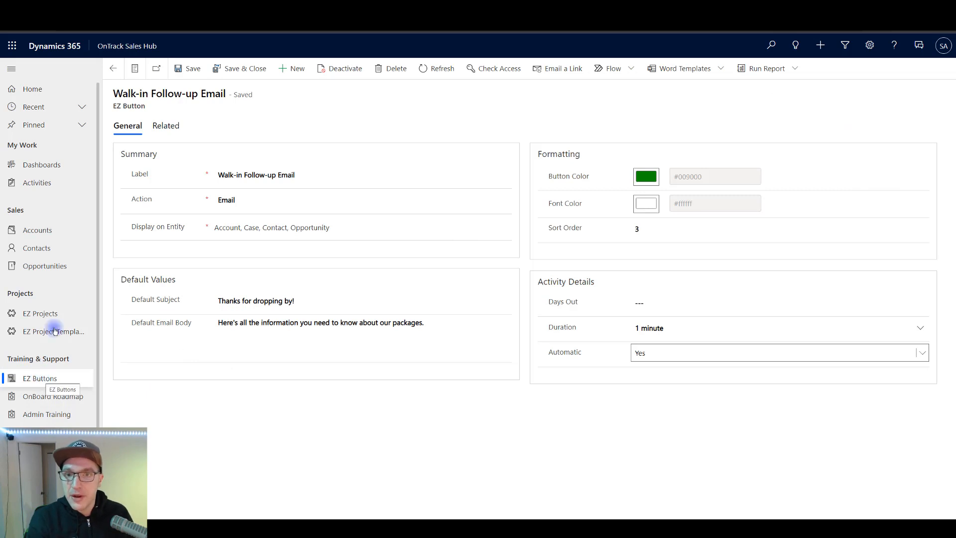
Start a new EZ Button record and label it "Follow up in 1 Month".
{"action": "left_click", "coordinate": [112, 70]}
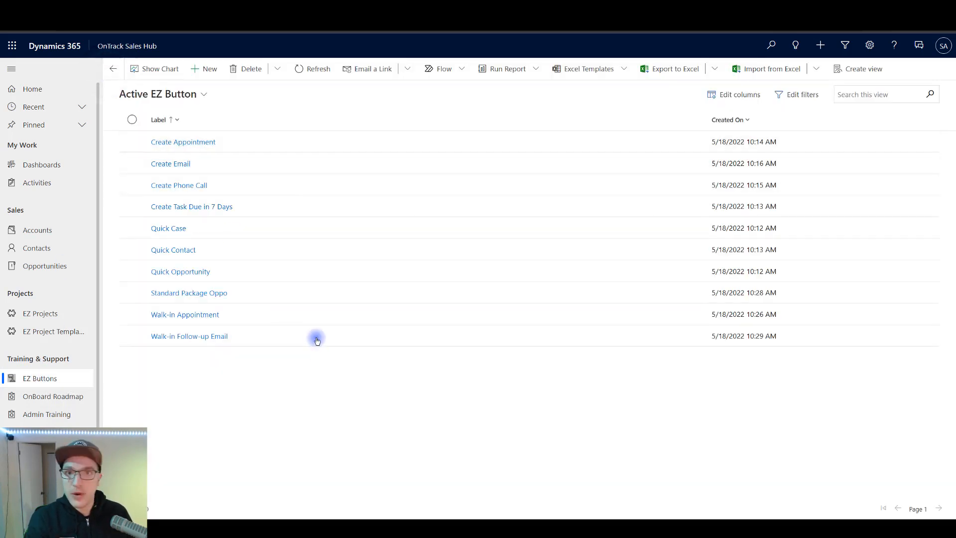
{"action": "left_click", "coordinate": [204, 70]}
{"action": "left_click", "coordinate": [242, 167]}
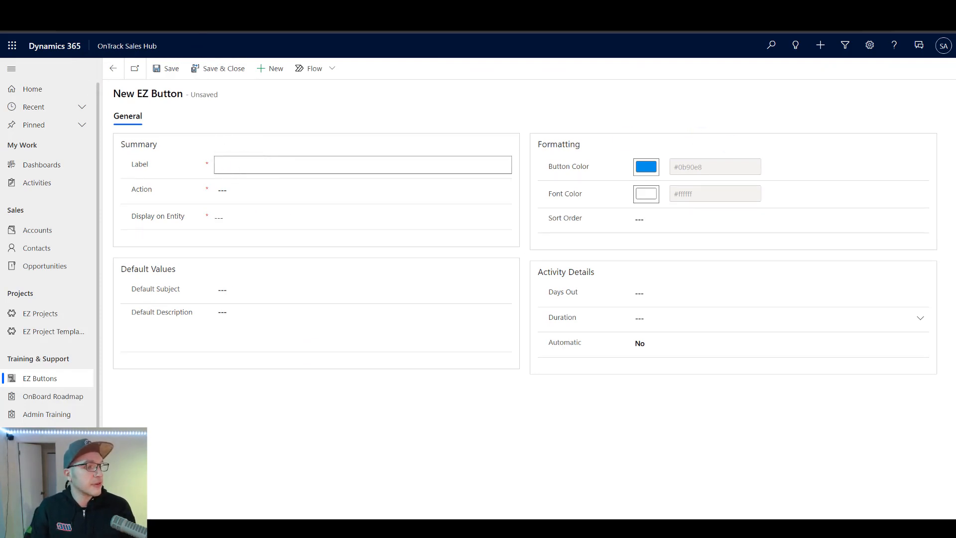
{"action": "left_click", "coordinate": [322, 159]}
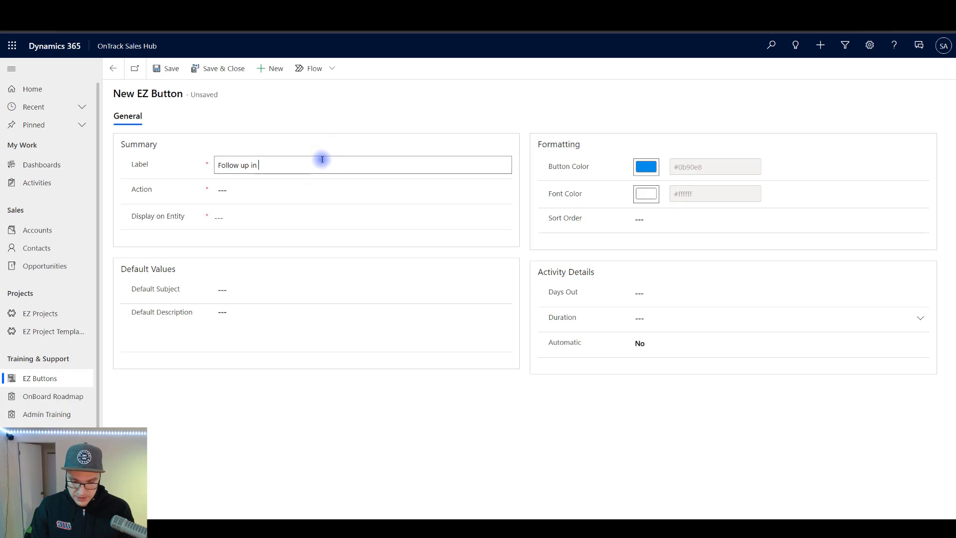
{"action": "type", "text": "th"}
Set the new button's action to Task and display it on all entities: Account, Case, Contact and Opportunity.
{"action": "left_click", "coordinate": [224, 189]}
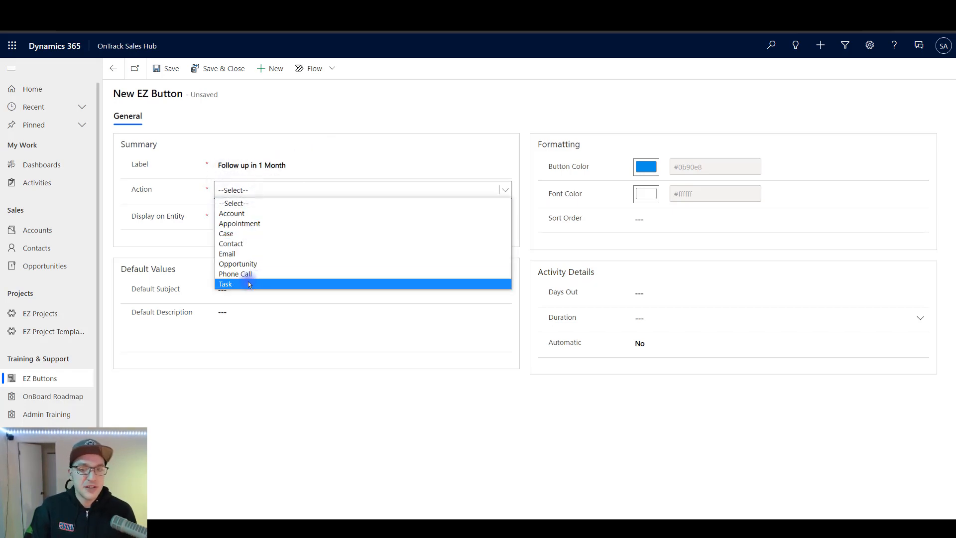
{"action": "left_click", "coordinate": [245, 283]}
{"action": "left_click", "coordinate": [267, 217]}
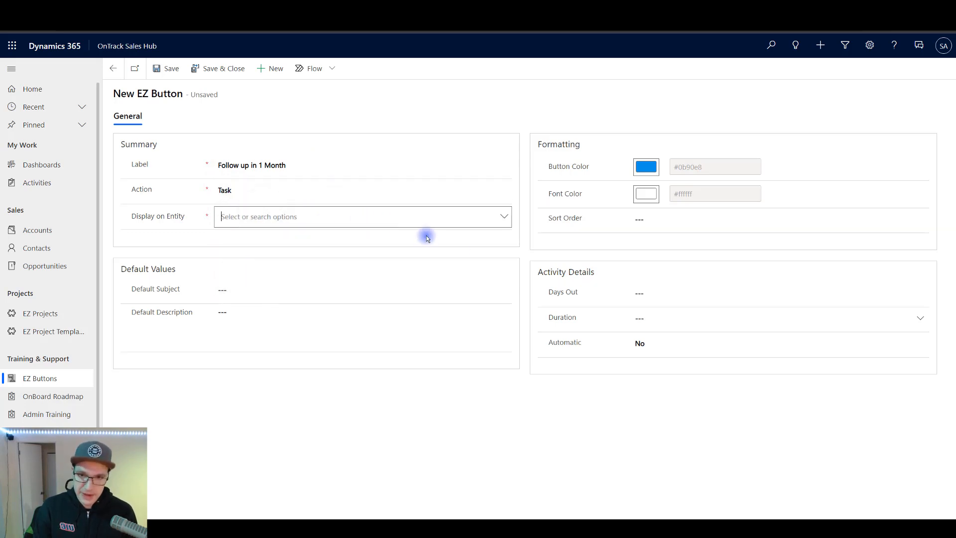
{"action": "left_click", "coordinate": [509, 220]}
{"action": "left_click", "coordinate": [226, 241]}
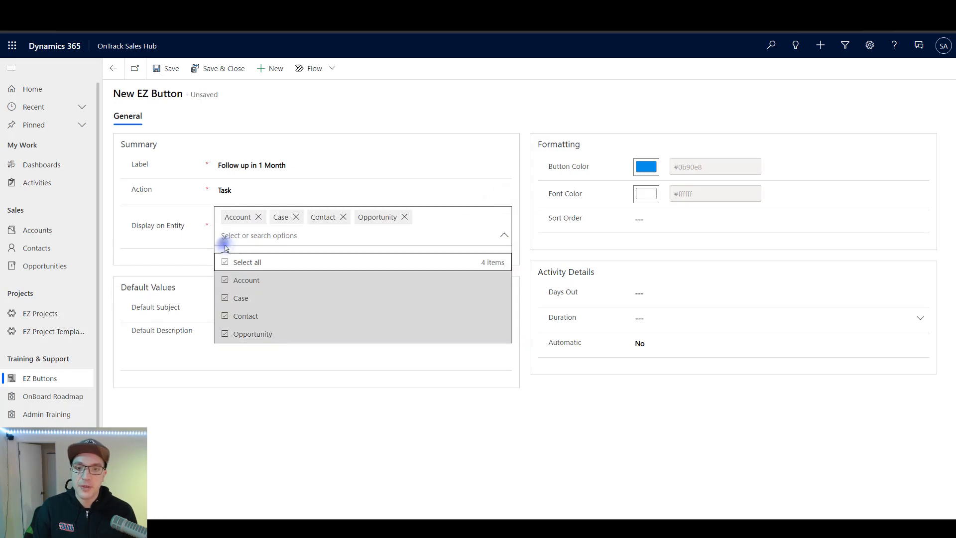
Set the default subject to "Follow up, Standard Package" and the default description to "See if customer wants to reorder. Offer discount coupon.".
{"action": "left_click", "coordinate": [331, 398]}
{"action": "left_click", "coordinate": [242, 291]}
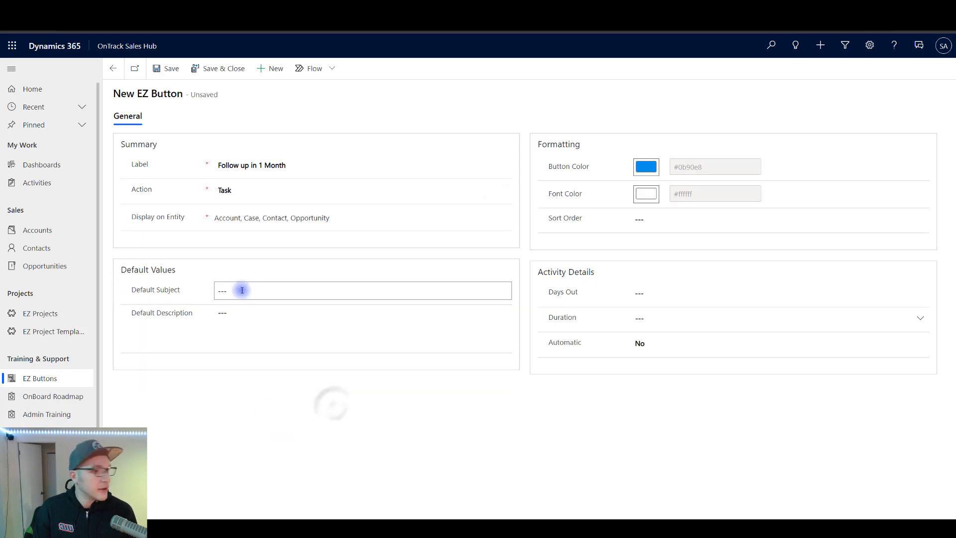
{"action": "left_click", "coordinate": [243, 290]}
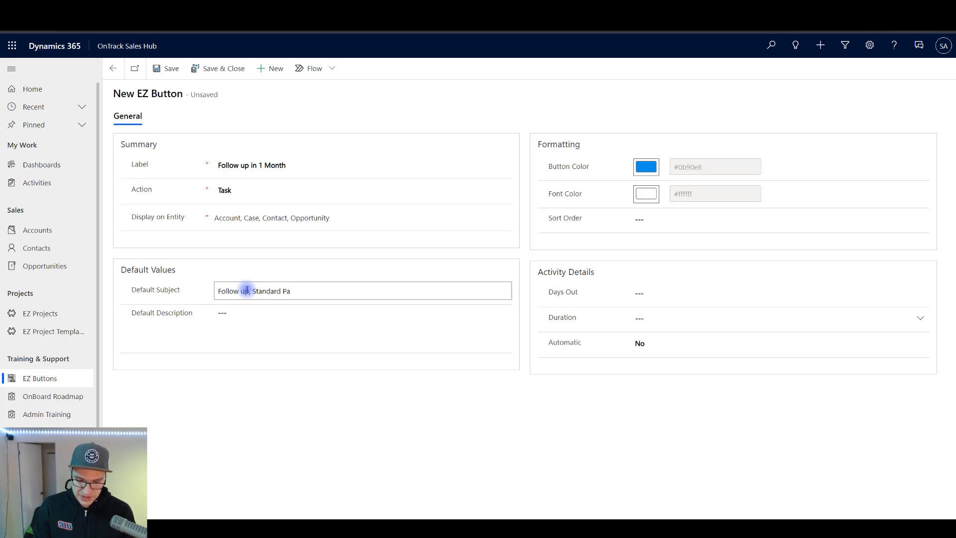
{"action": "type", "text": "Follow up, Standard Packege"}
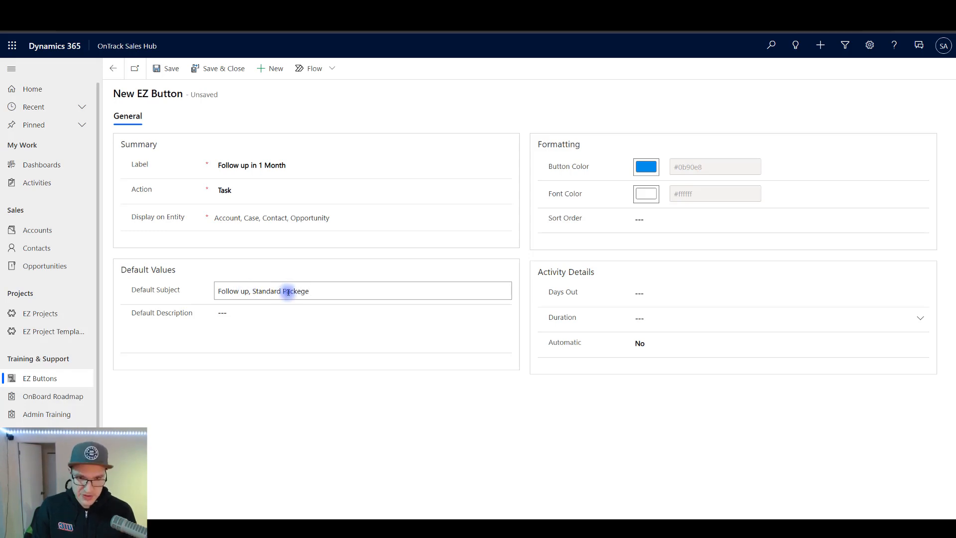
{"action": "key", "text": "BackSpace"}
{"action": "key", "text": "BackSpace"}
{"action": "key", "text": "BackSpace"}
{"action": "type", "text": "age"}
{"action": "left_click", "coordinate": [327, 332]}
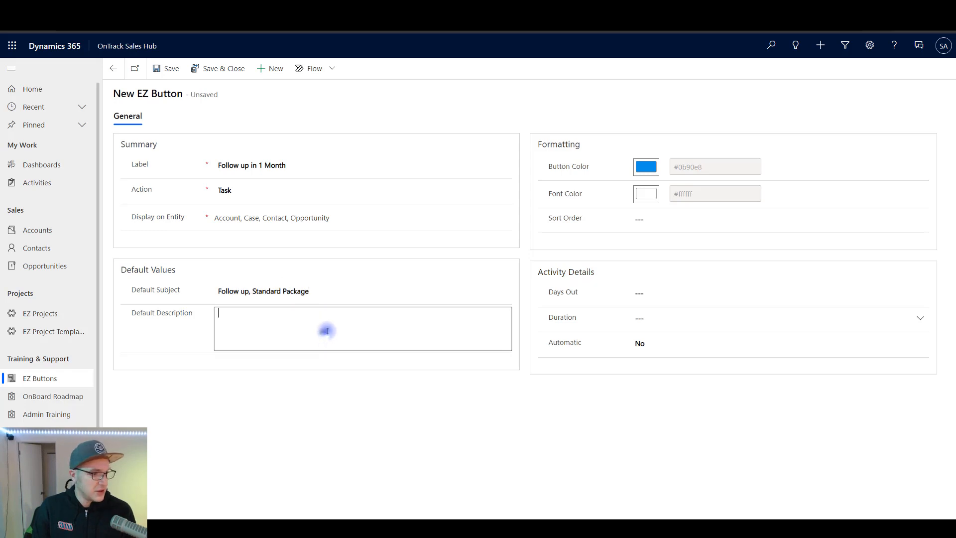
{"action": "type", "text": "S"}
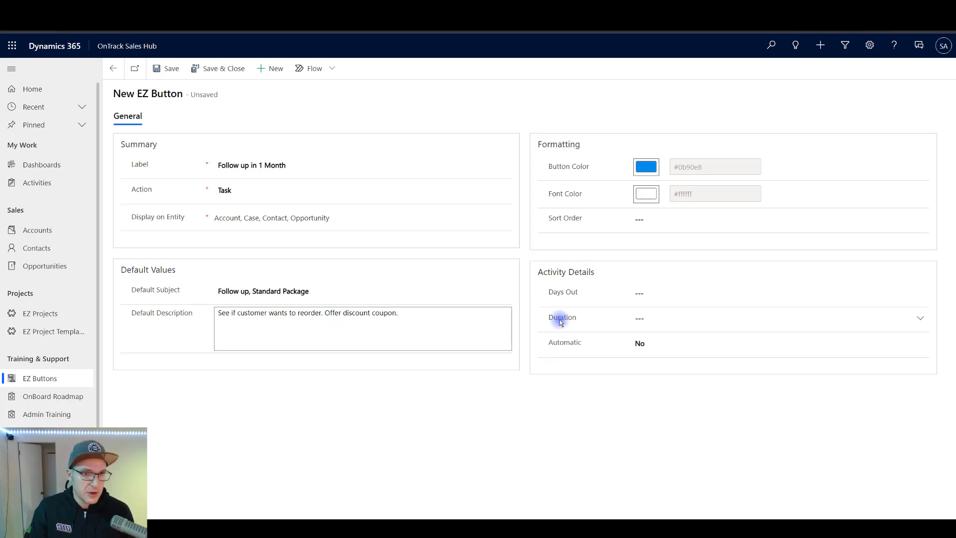
Make the button color green by setting its red and blue values to 0, and set the sort order to 4.
{"action": "left_click", "coordinate": [646, 169]}
{"action": "double_click", "coordinate": [734, 234]}
{"action": "type", "text": "0"}
{"action": "double_click", "coordinate": [787, 239]}
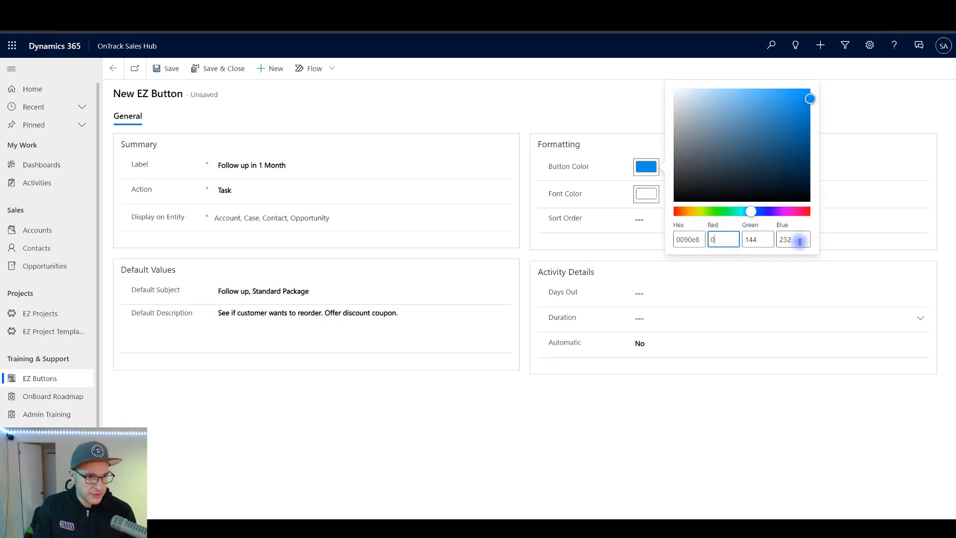
{"action": "type", "text": "0"}
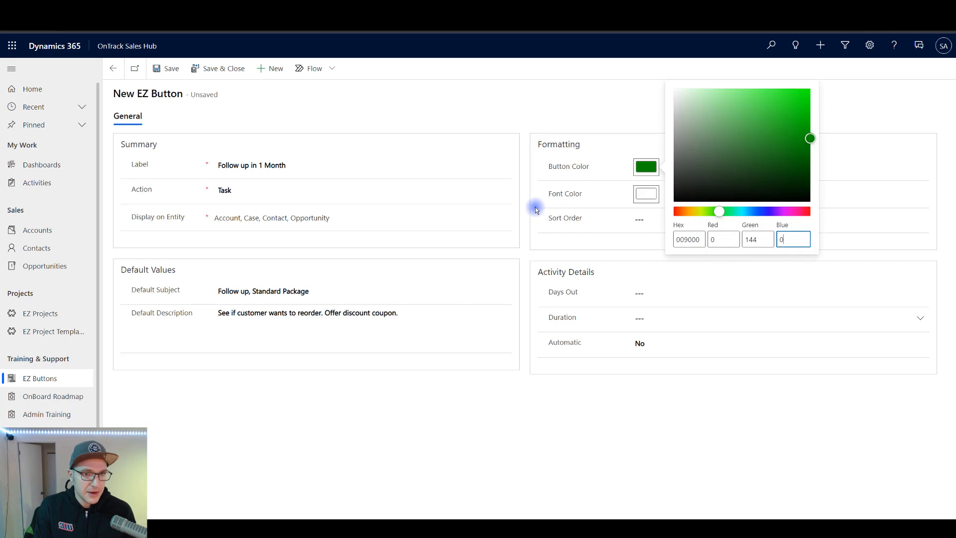
{"action": "left_click", "coordinate": [579, 203]}
{"action": "left_click", "coordinate": [644, 220]}
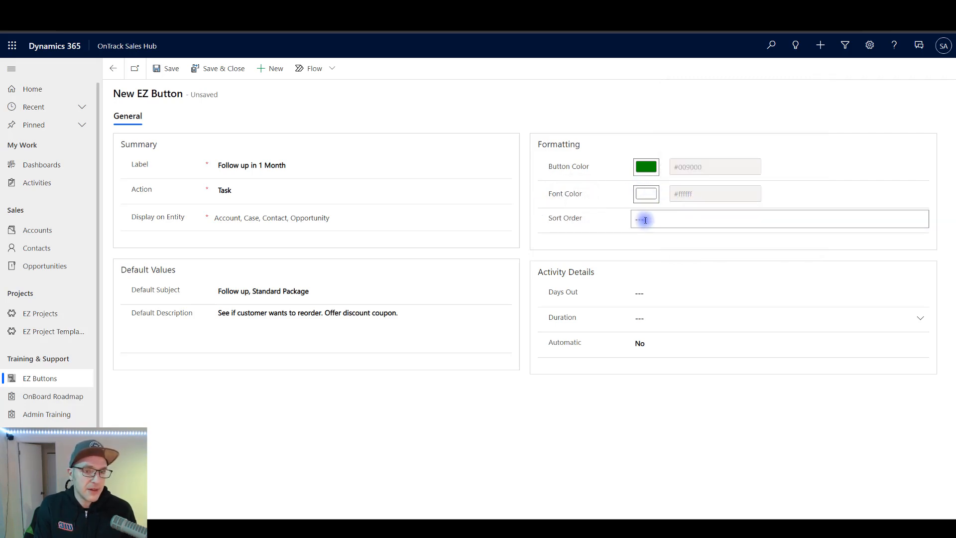
{"action": "type", "text": "4"}
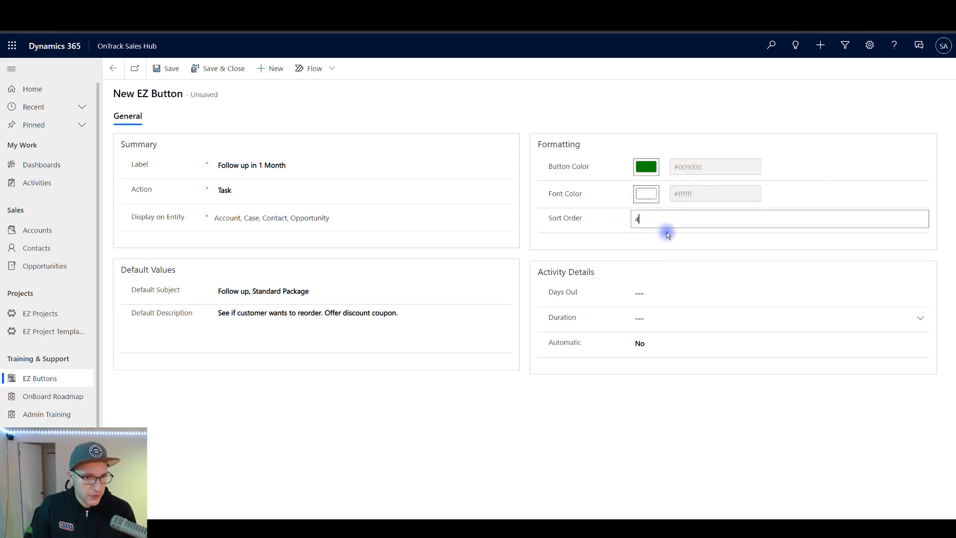
Set Days Out to 30, Duration to 30 minutes and Automatic to Yes, and save and close the new EZ Button.
{"action": "left_click", "coordinate": [669, 290]}
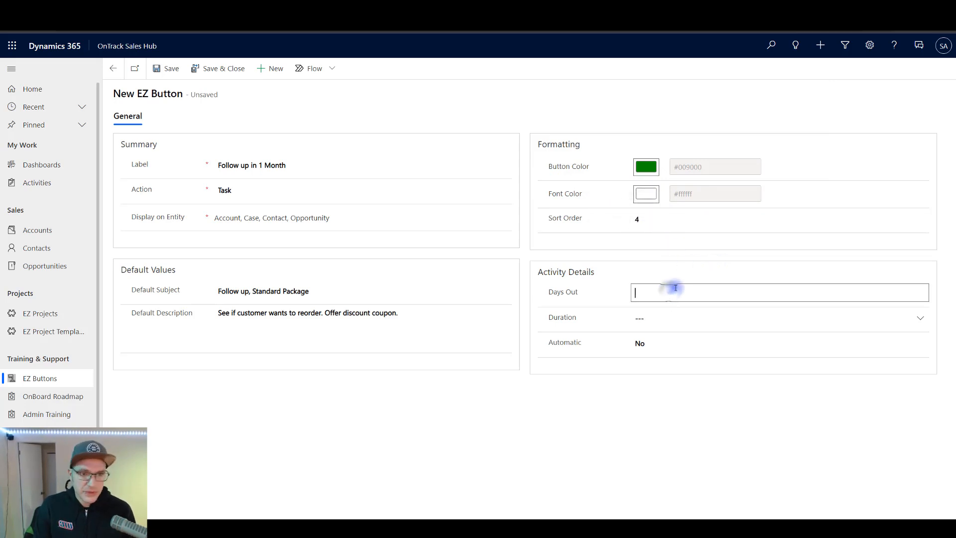
{"action": "type", "text": "30"}
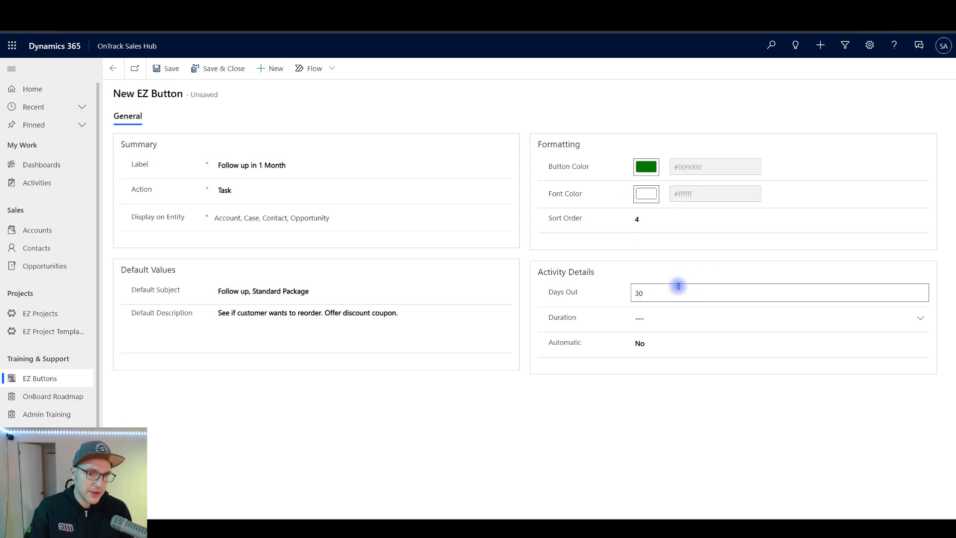
{"action": "left_click", "coordinate": [921, 316]}
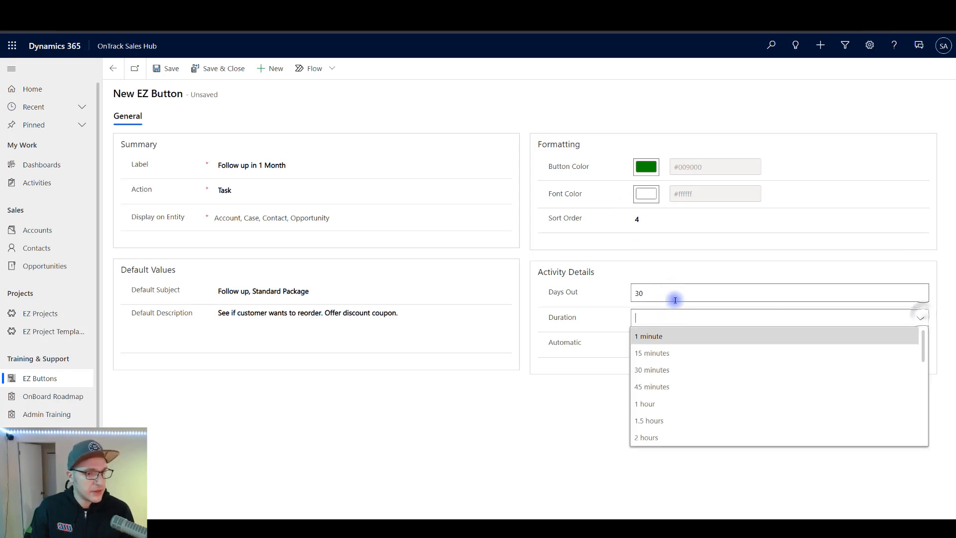
{"action": "left_click", "coordinate": [674, 369]}
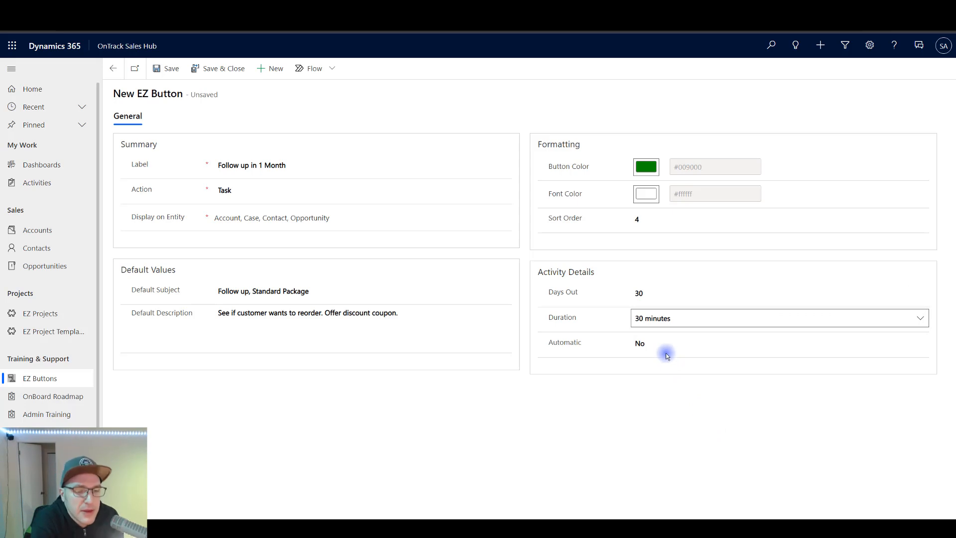
{"action": "left_click", "coordinate": [653, 346]}
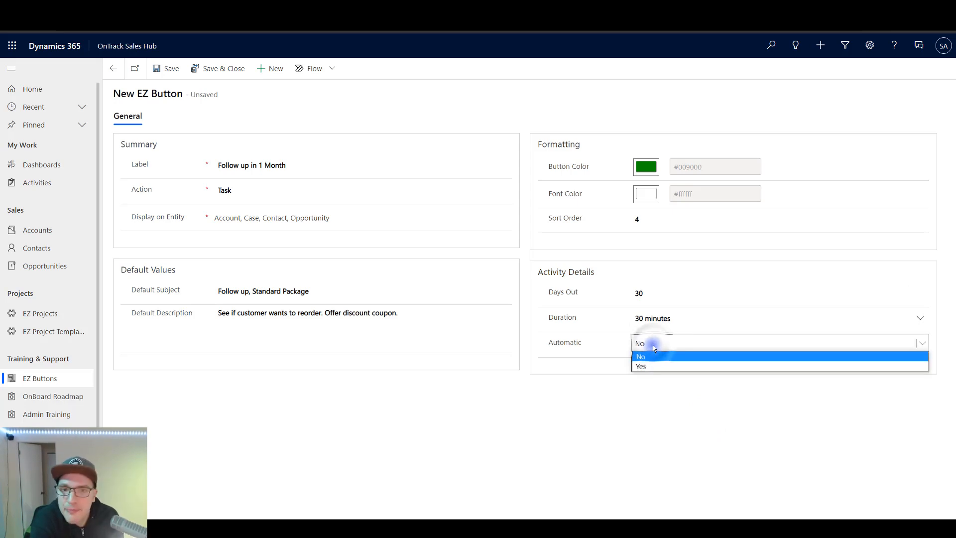
{"action": "left_click", "coordinate": [655, 364]}
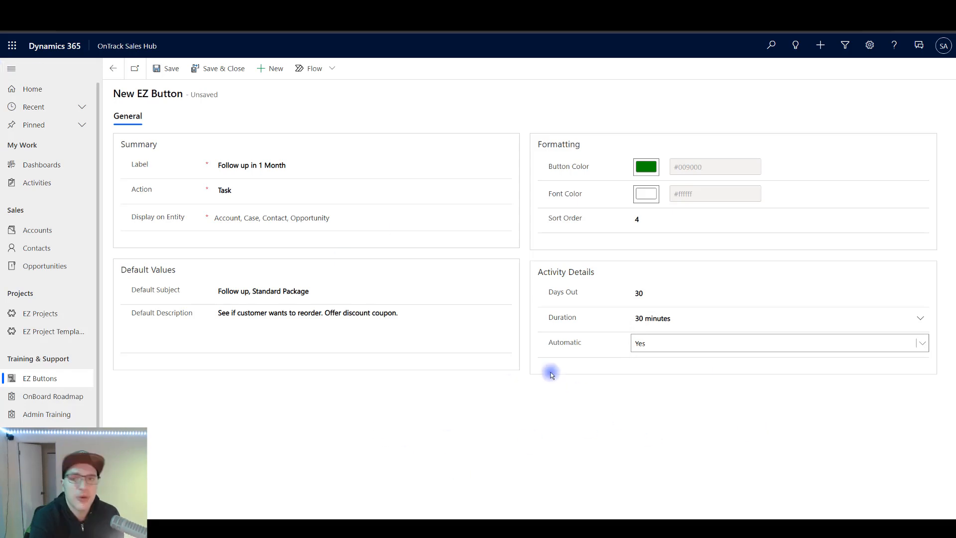
{"action": "left_click", "coordinate": [206, 62]}
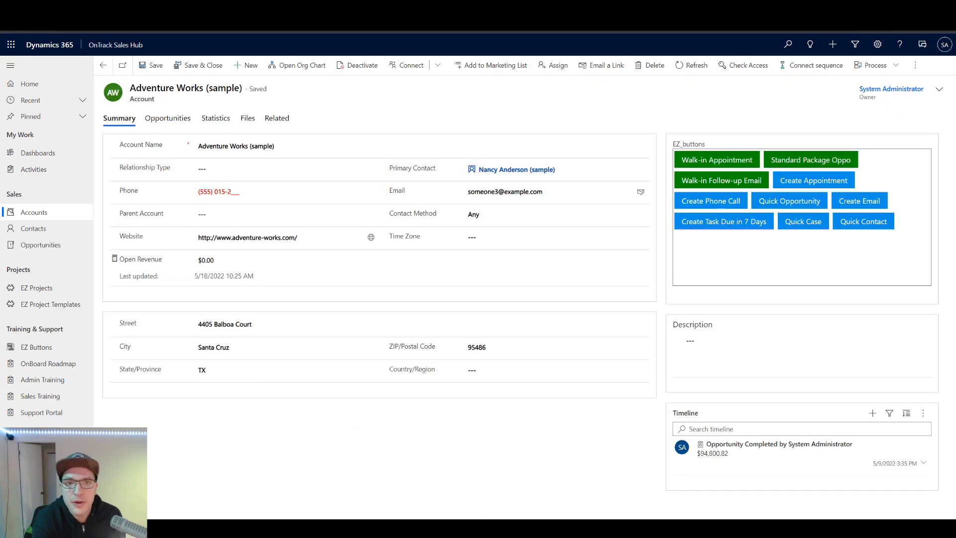
Reload the Adventure Works (sample) account page and create a walk-in appointment with its EZ Button.
{"action": "key", "text": "ctrl+plus"}
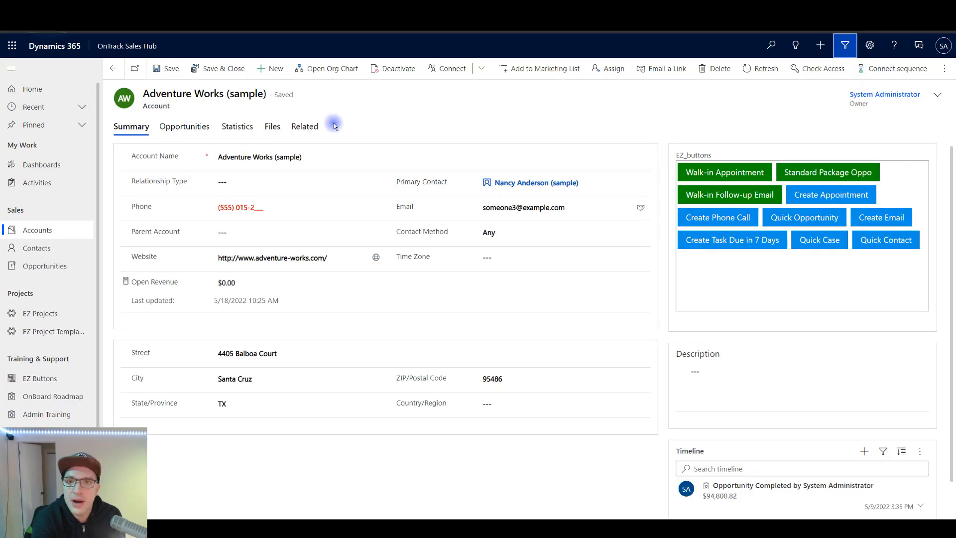
{"action": "left_click", "coordinate": [41, 25]}
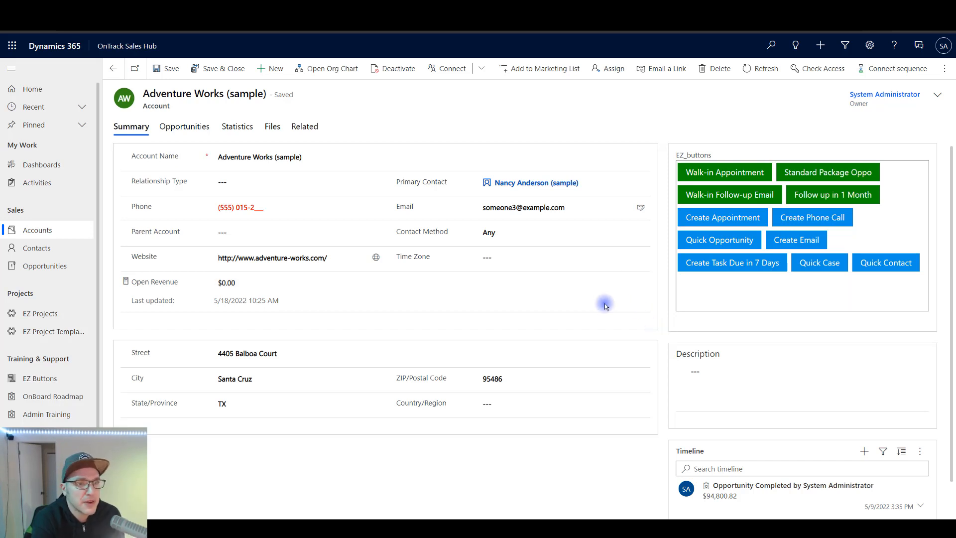
{"action": "left_click", "coordinate": [716, 172]}
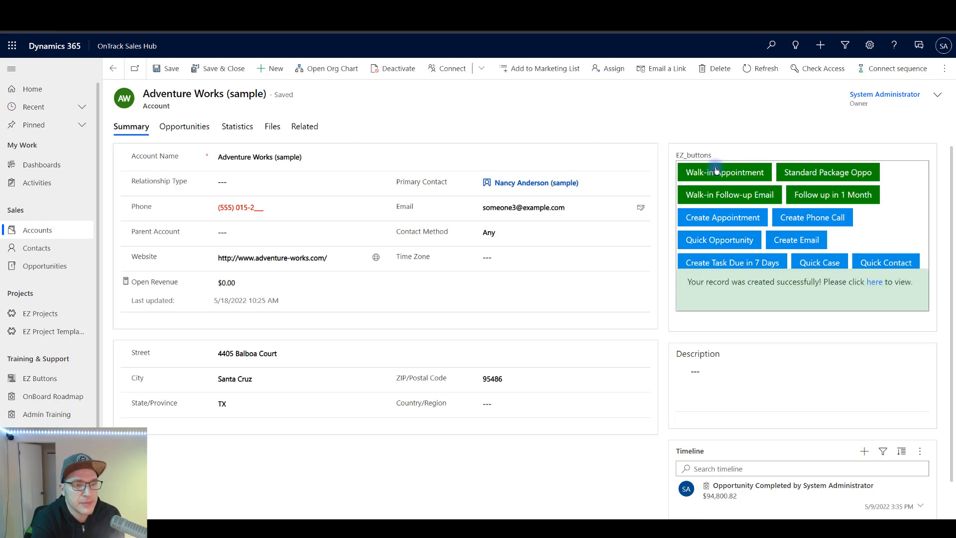
Create a Standard Package opportunity from its EZ Button with an estimated revenue of 1000, and save and close it.
{"action": "left_click", "coordinate": [814, 174]}
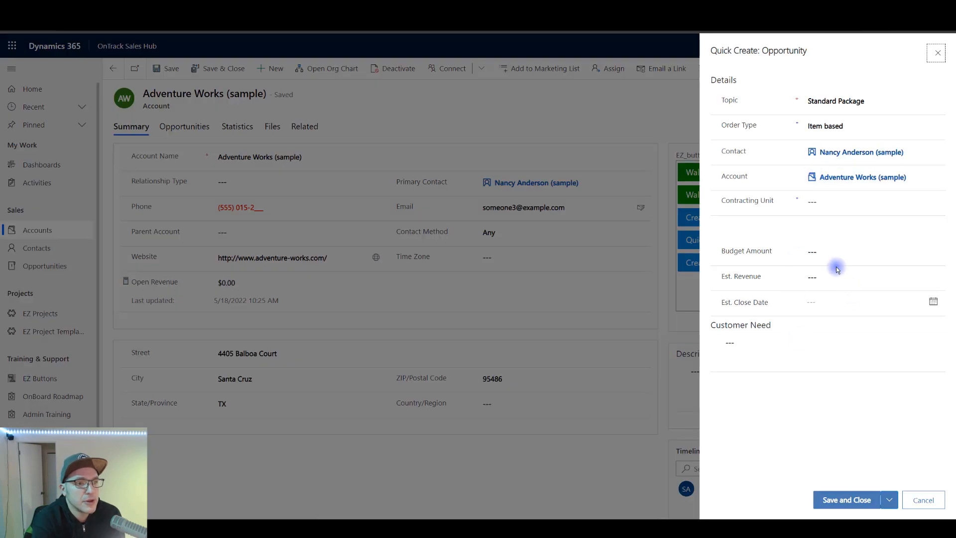
{"action": "left_click", "coordinate": [834, 272]}
{"action": "type", "text": "1000"}
{"action": "left_click", "coordinate": [843, 497]}
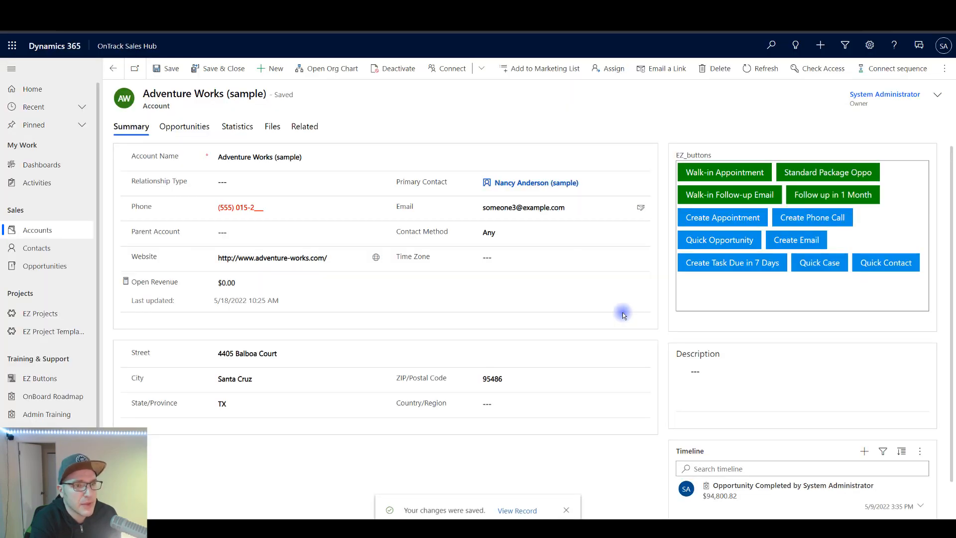
Run the Walk-in Follow-up Email and Follow up in 1 Month EZ Buttons on the account.
{"action": "left_click", "coordinate": [707, 199]}
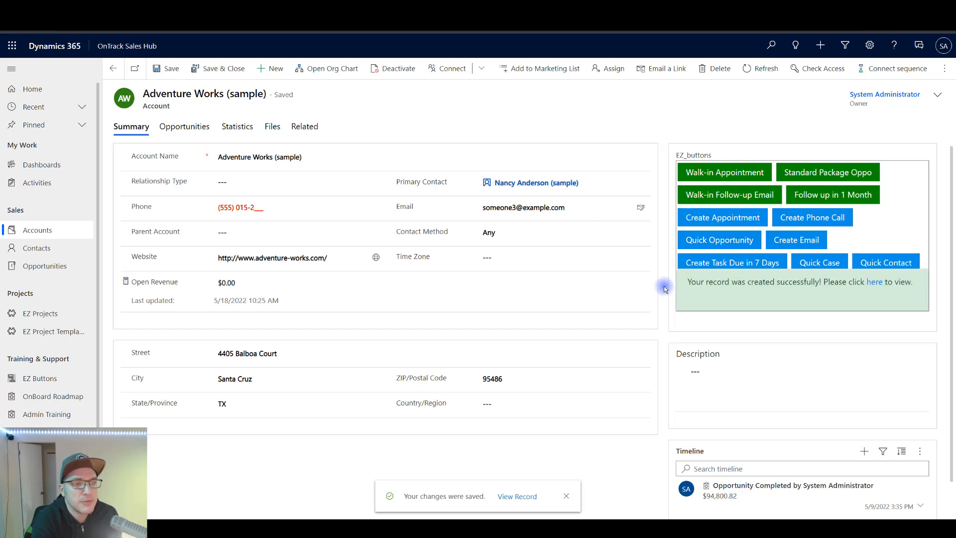
{"action": "left_click", "coordinate": [829, 196]}
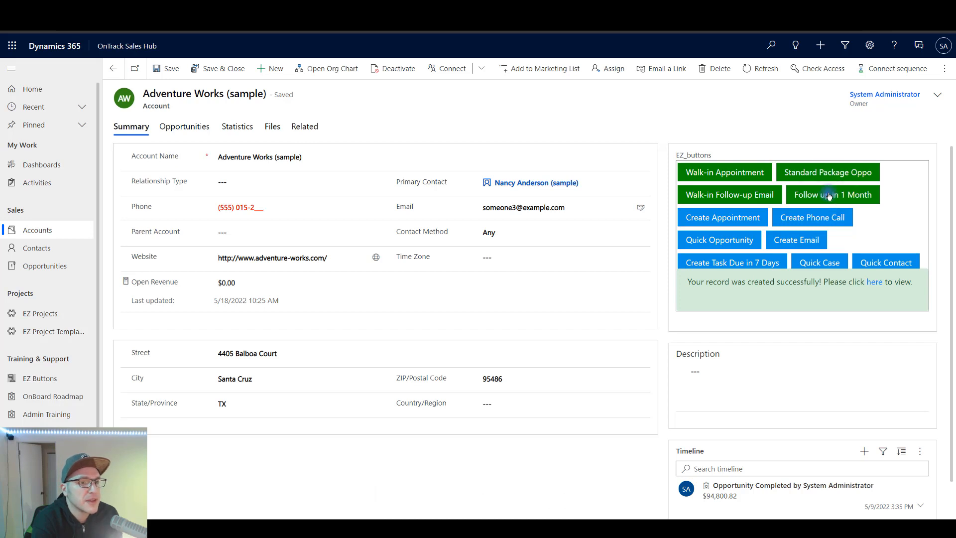
{"action": "left_click", "coordinate": [828, 196]}
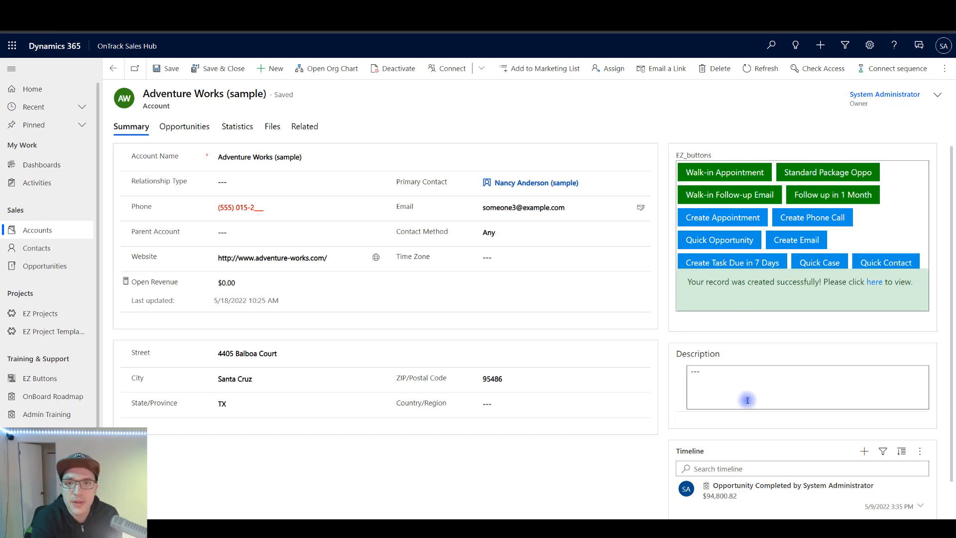
Review the account's open opportunities and its related activities for the records created with the EZ Buttons.
{"action": "left_click", "coordinate": [184, 130]}
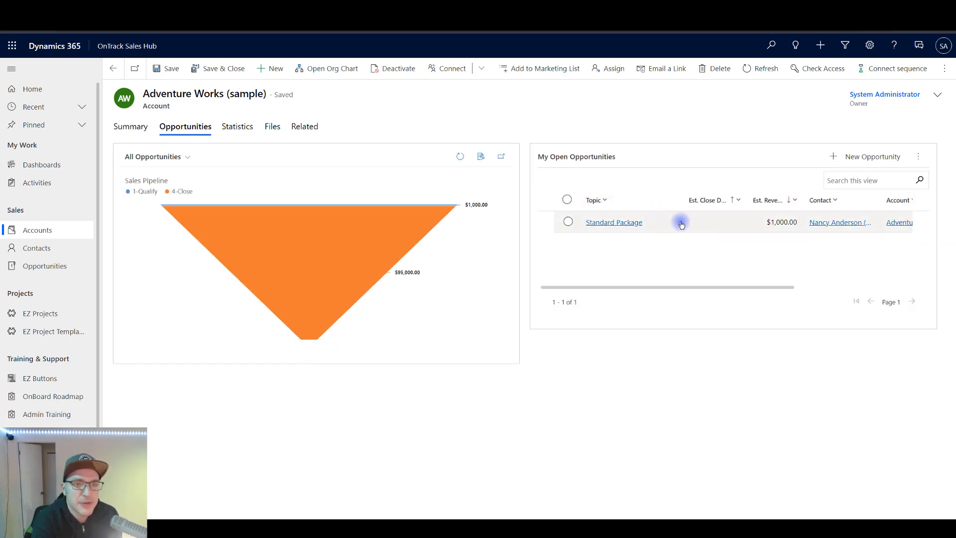
{"action": "left_click", "coordinate": [305, 128]}
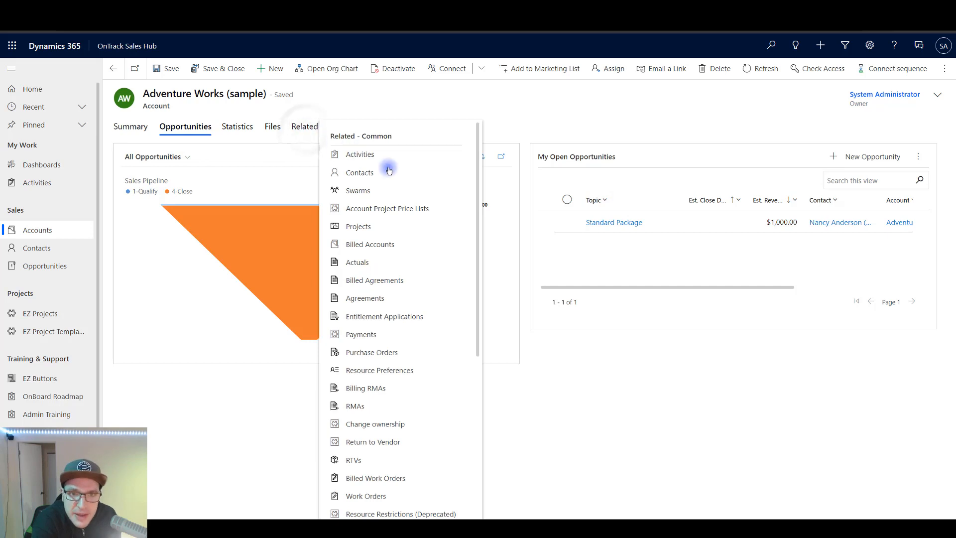
{"action": "left_click", "coordinate": [360, 155]}
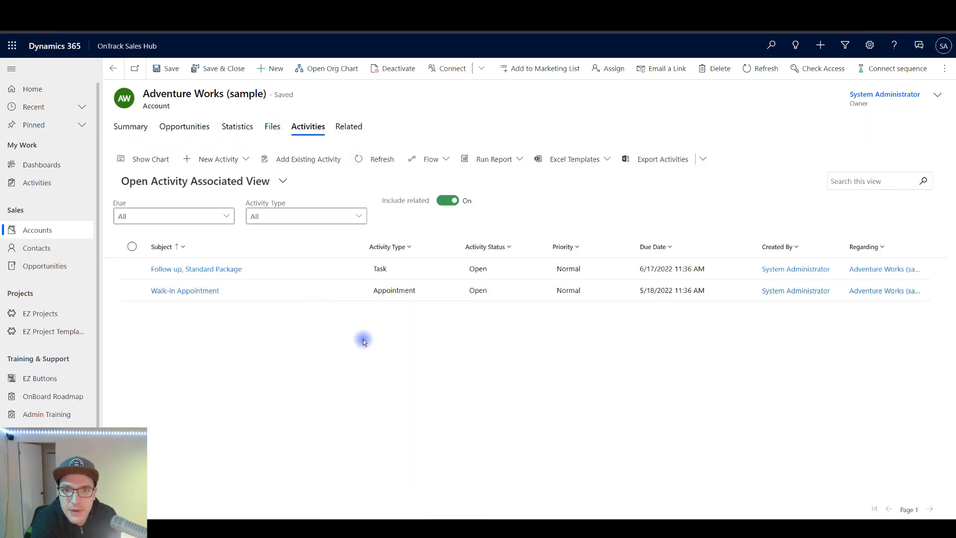